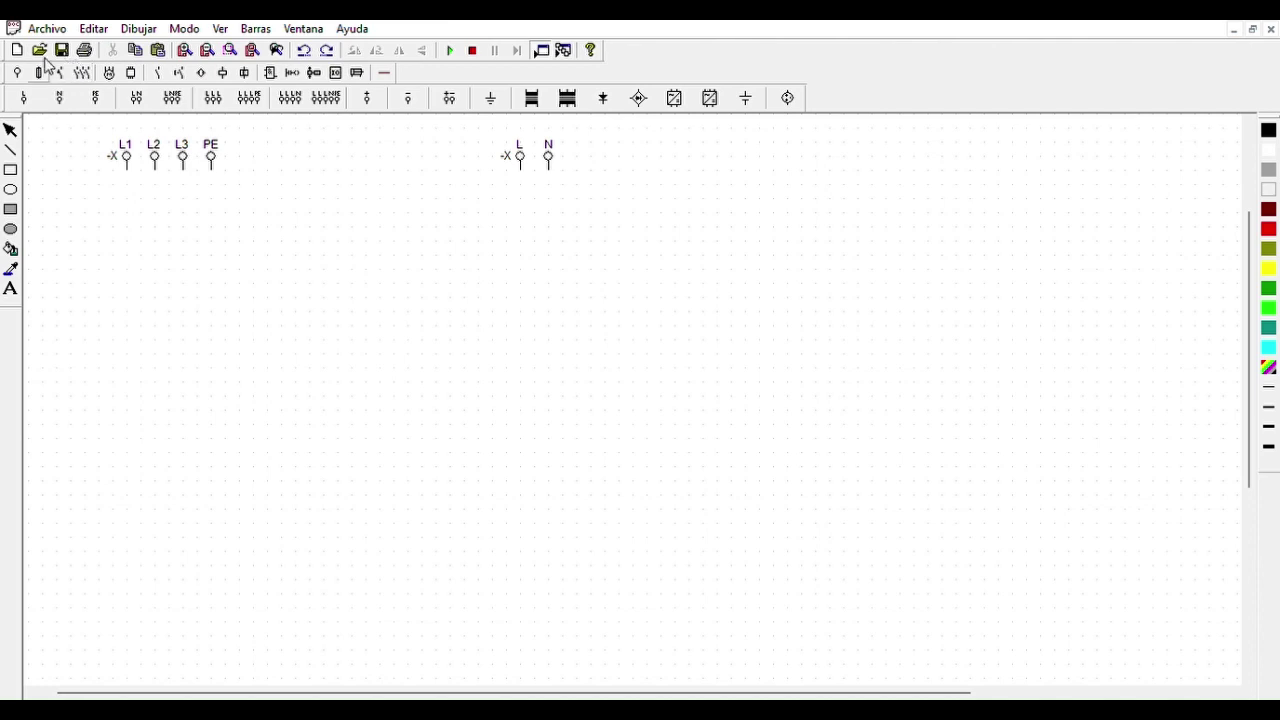
# Step: Place a three-pole thermal-magnetic circuit breaker below L1, L2 and L3, and a two-pole one with a single protected pole below L and N
pyautogui.click(82, 72)
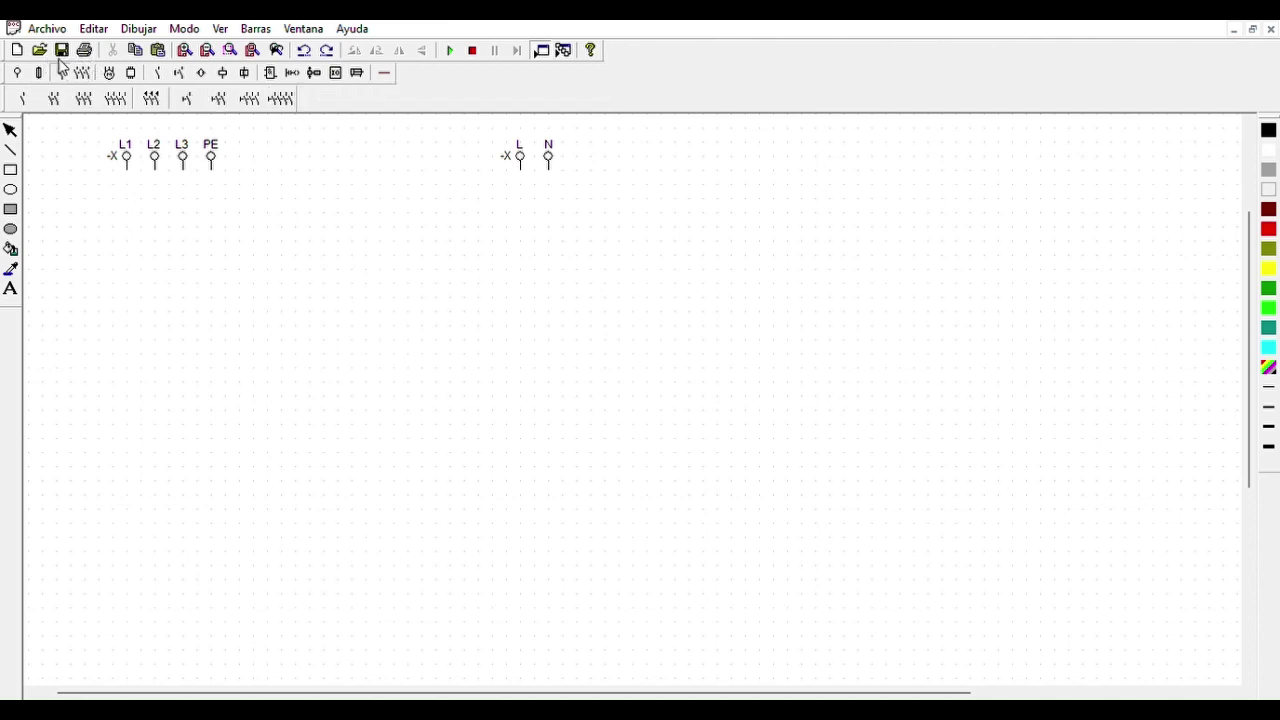
pyautogui.click(61, 70)
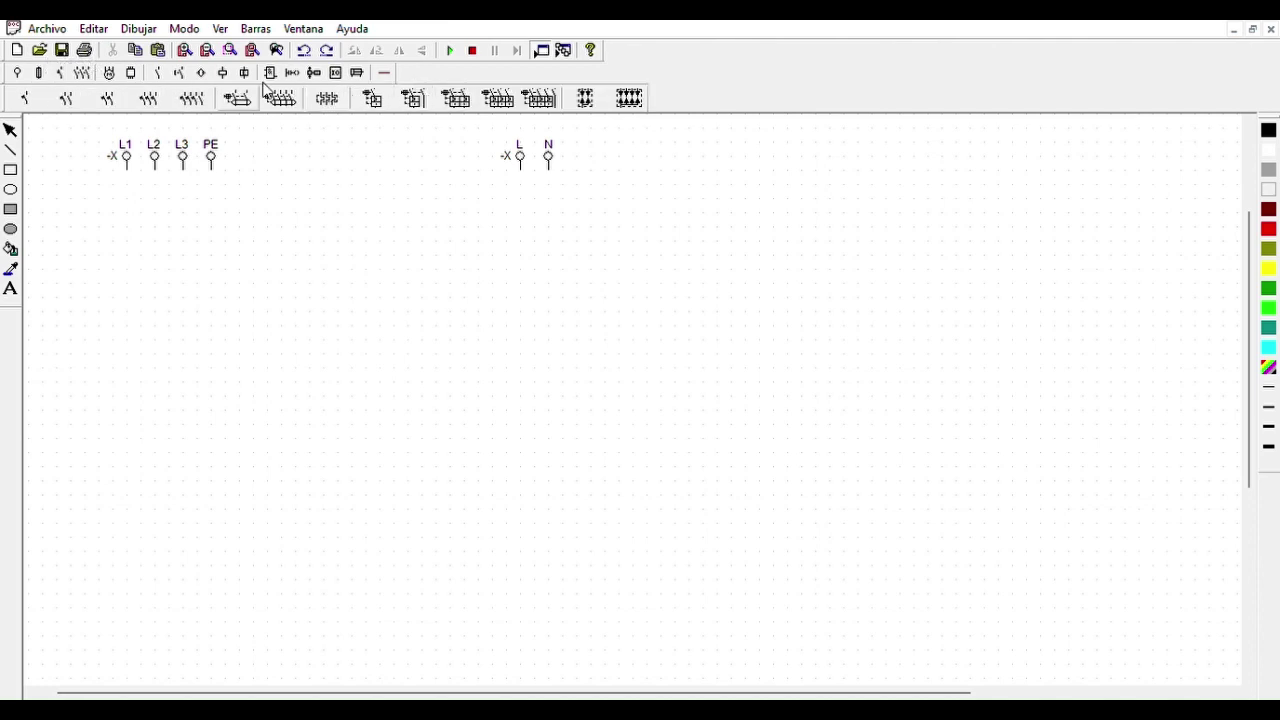
pyautogui.click(505, 95)
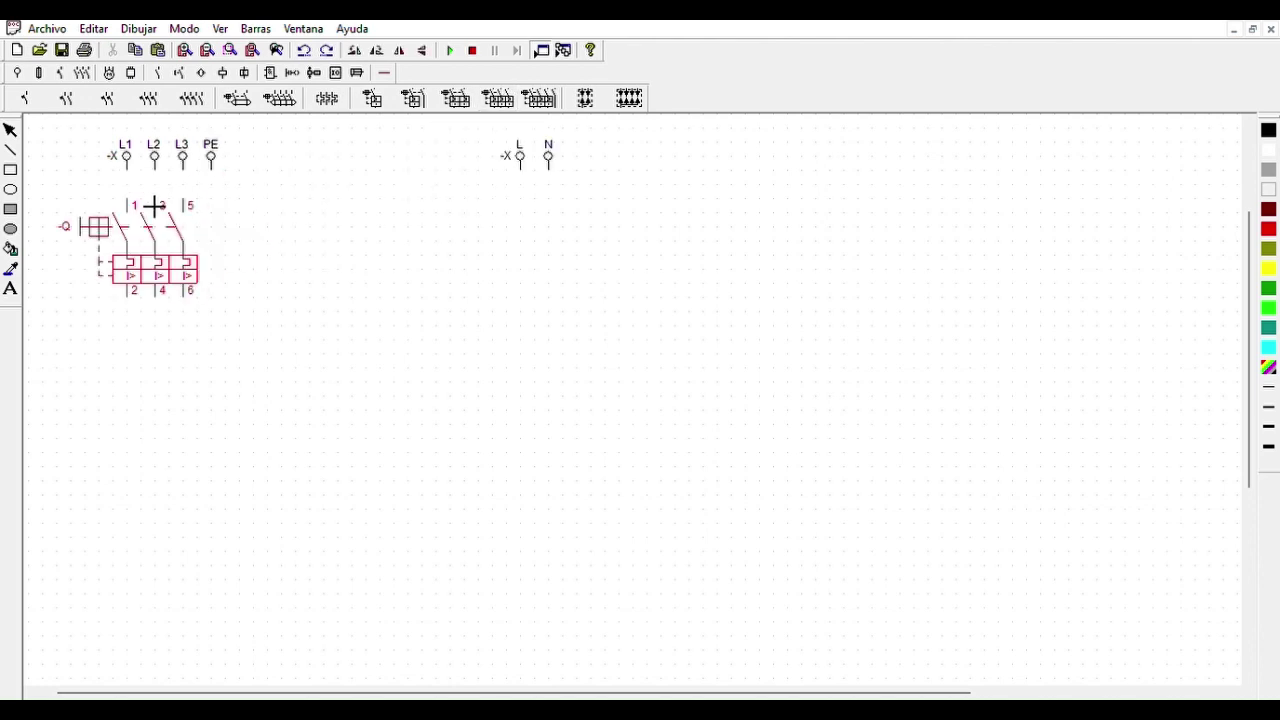
pyautogui.click(155, 206)
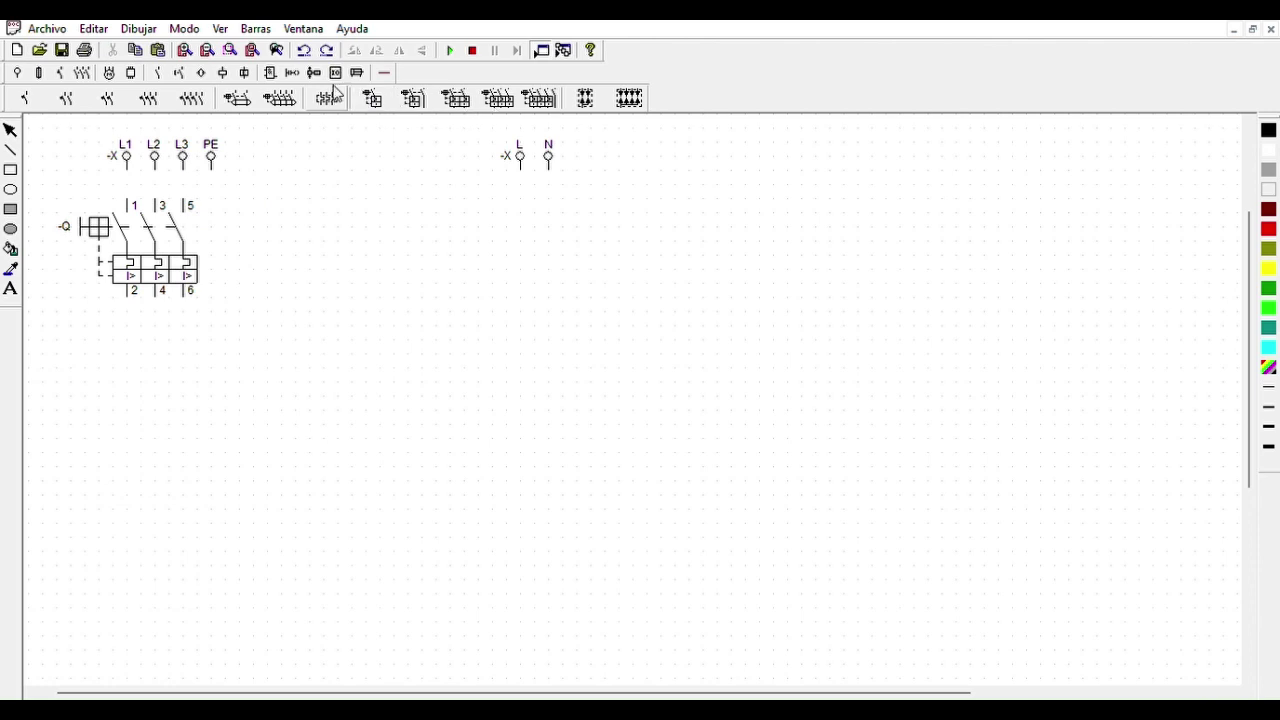
pyautogui.click(543, 195)
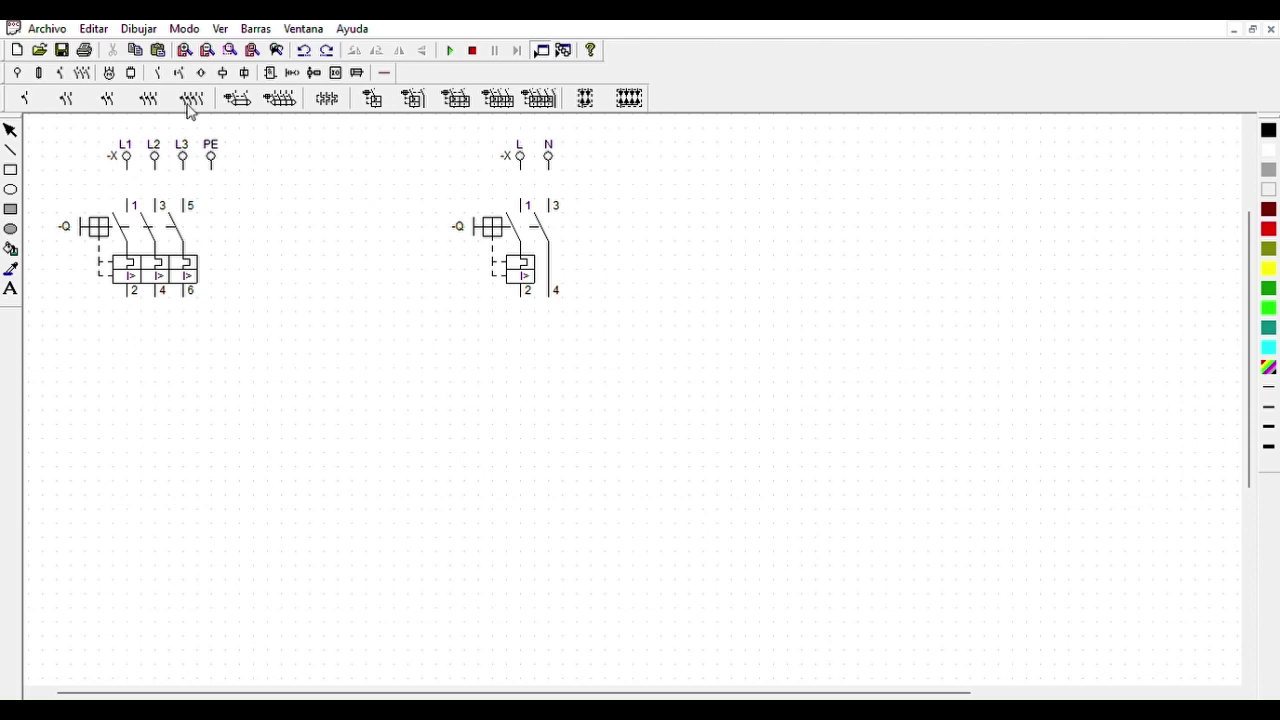
# Step: Place the three-pole KM contactor contacts below the three-pole breaker and a three-pole thermal overload relay below them
pyautogui.click(82, 73)
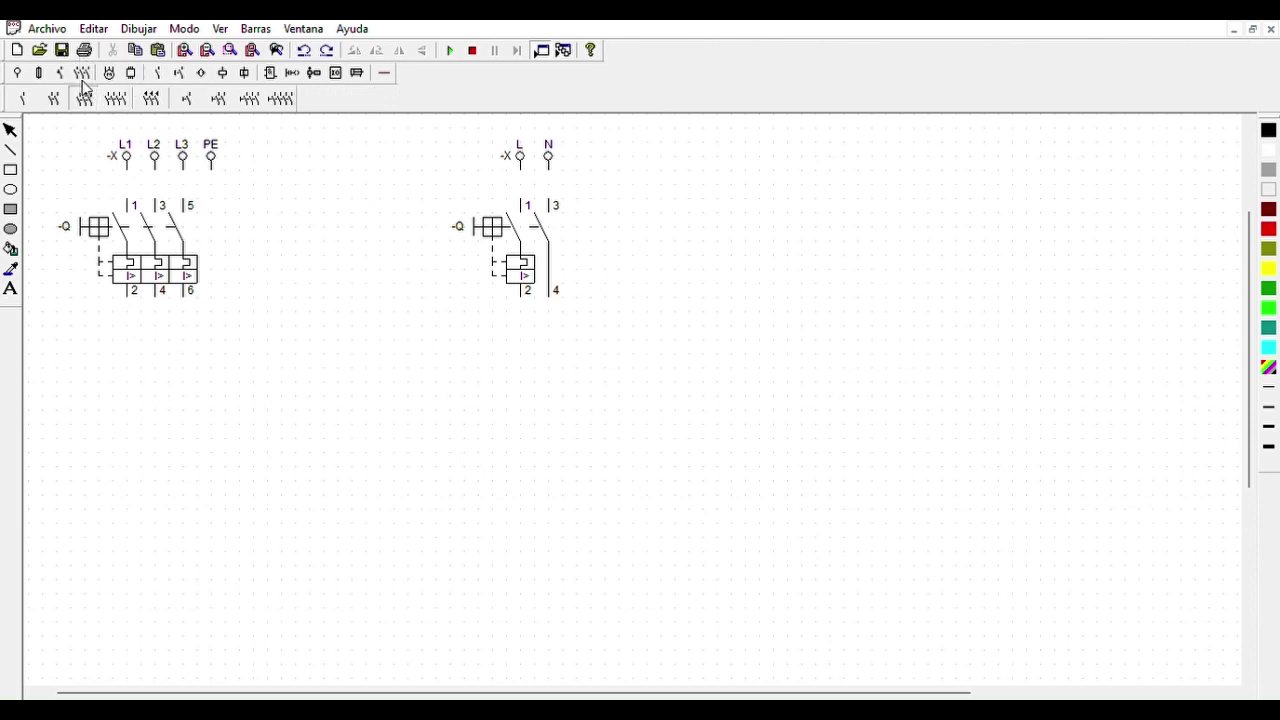
pyautogui.click(84, 99)
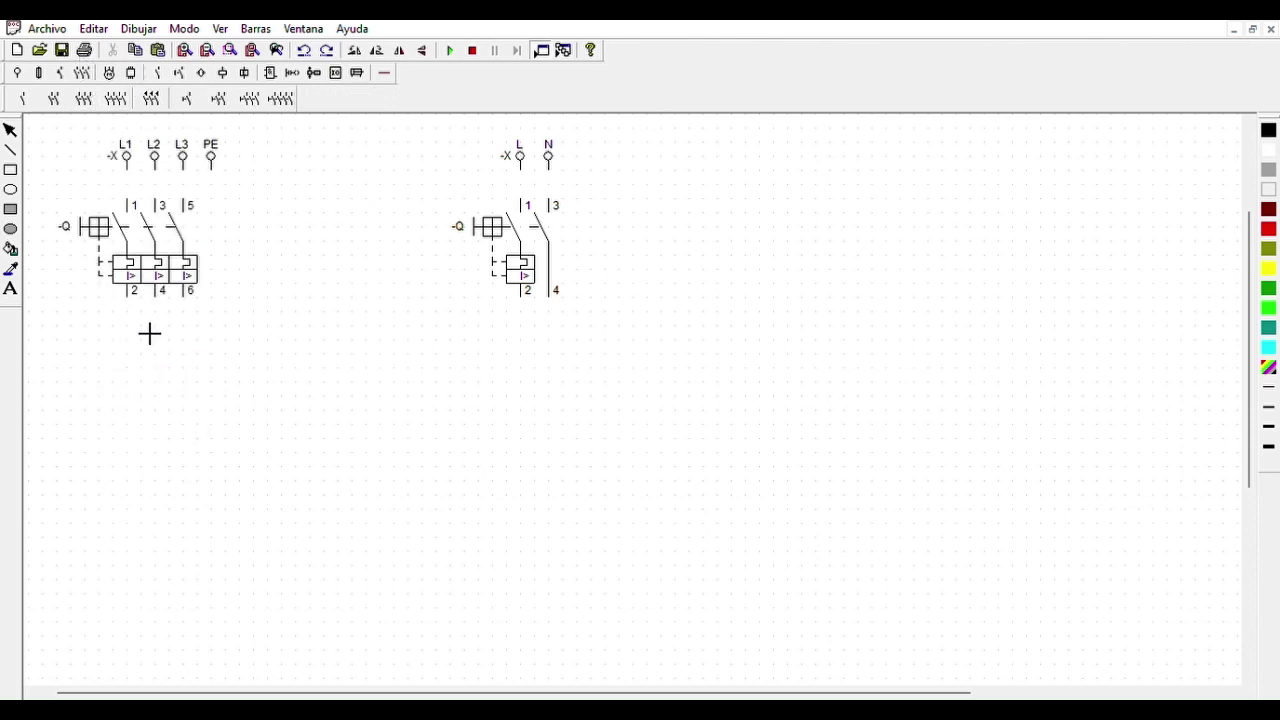
pyautogui.click(183, 308)
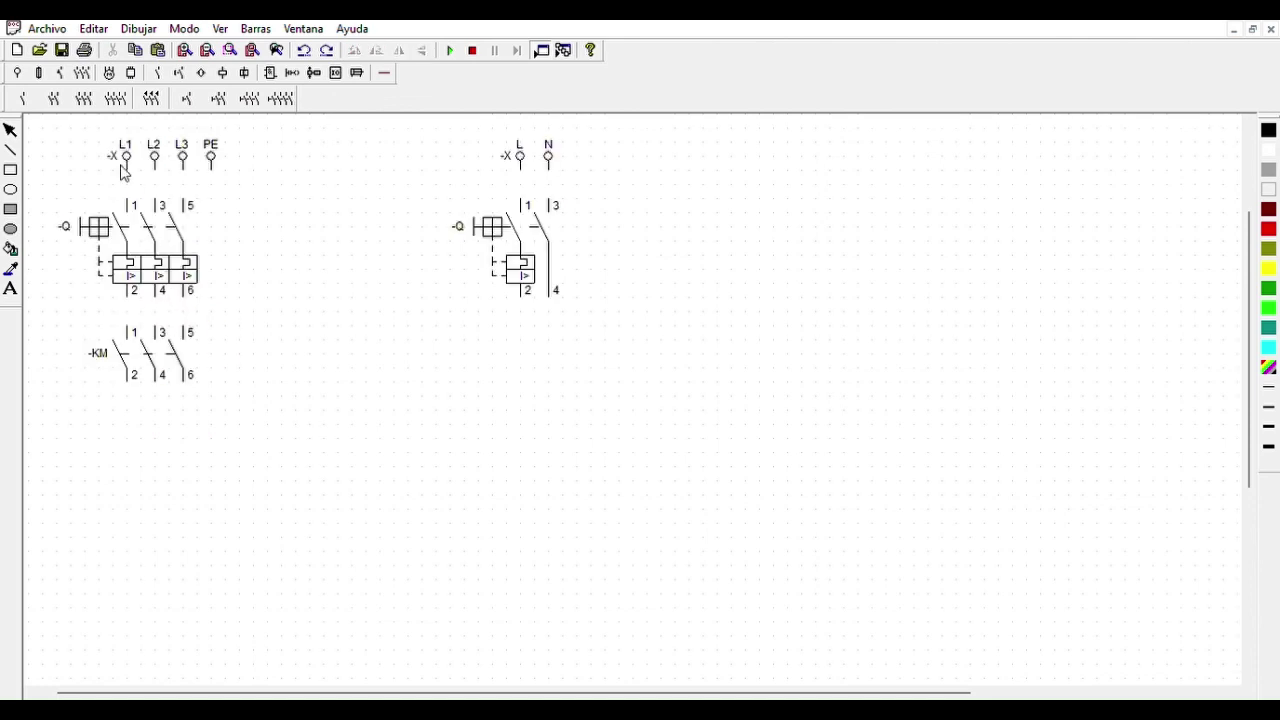
pyautogui.click(61, 70)
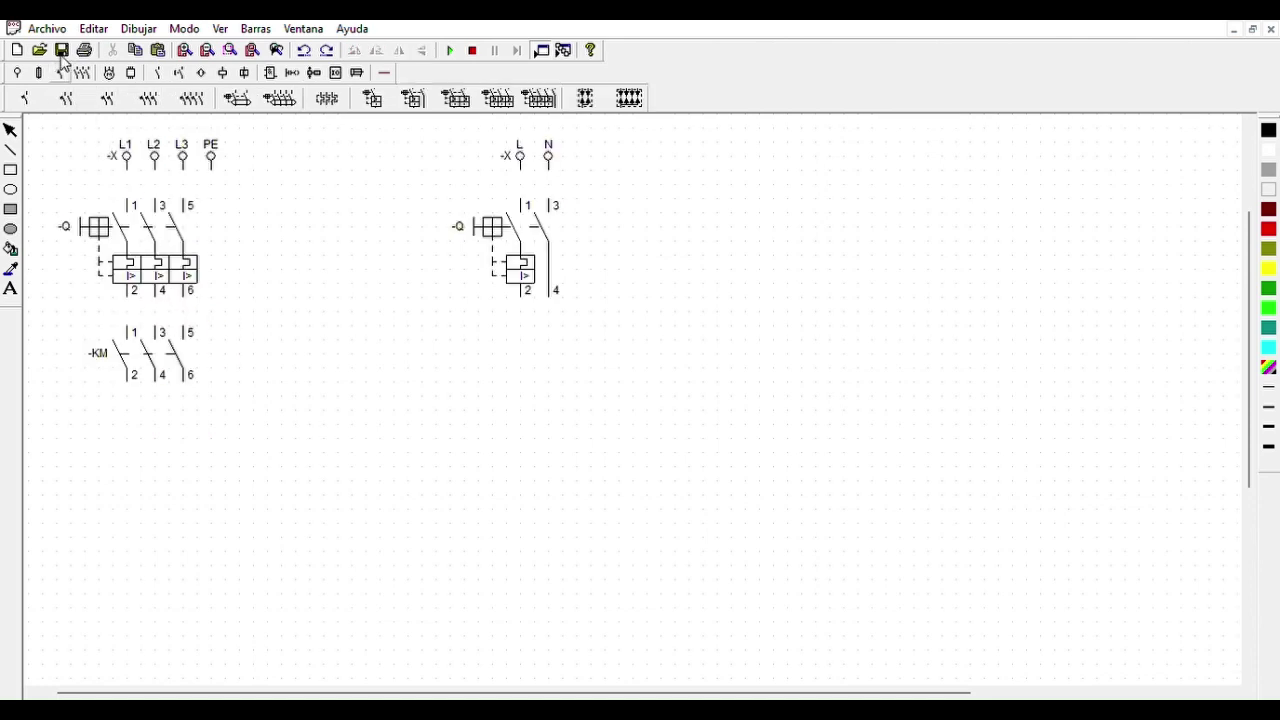
pyautogui.click(150, 408)
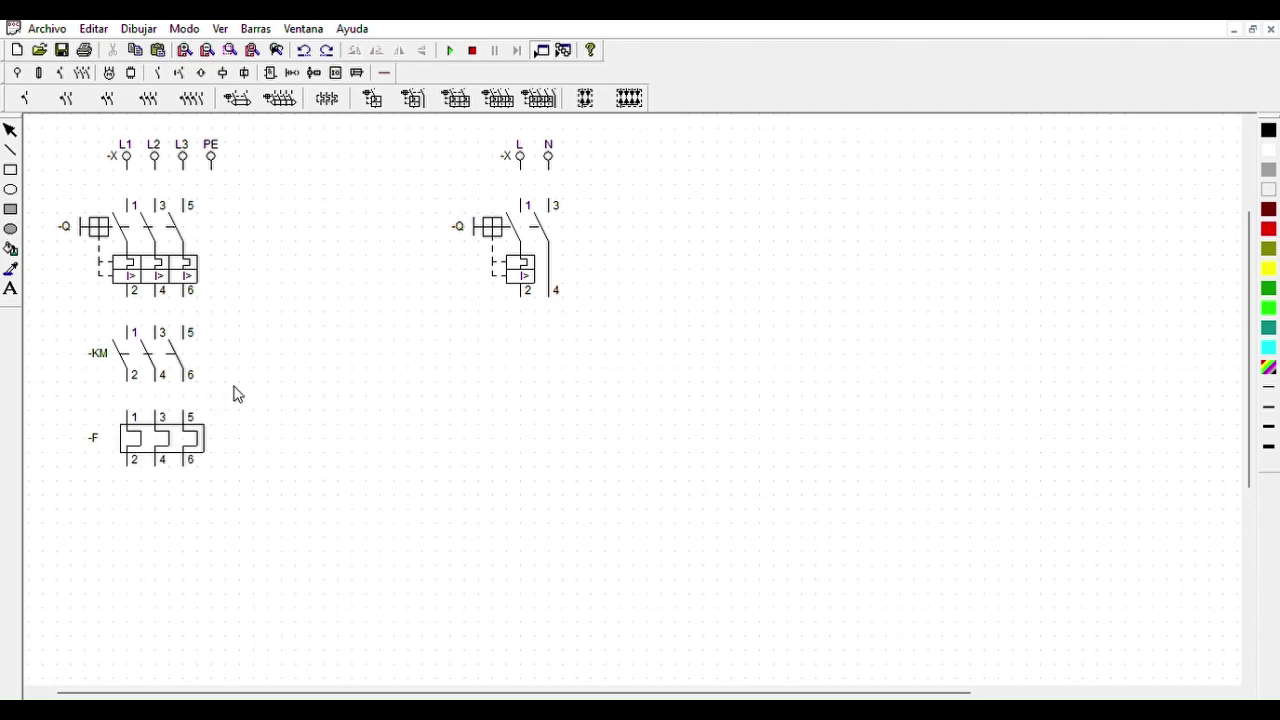
# Step: Place a three-phase motor with U1, V1, W1 and PE terminals below the thermal overload relay
pyautogui.click(111, 66)
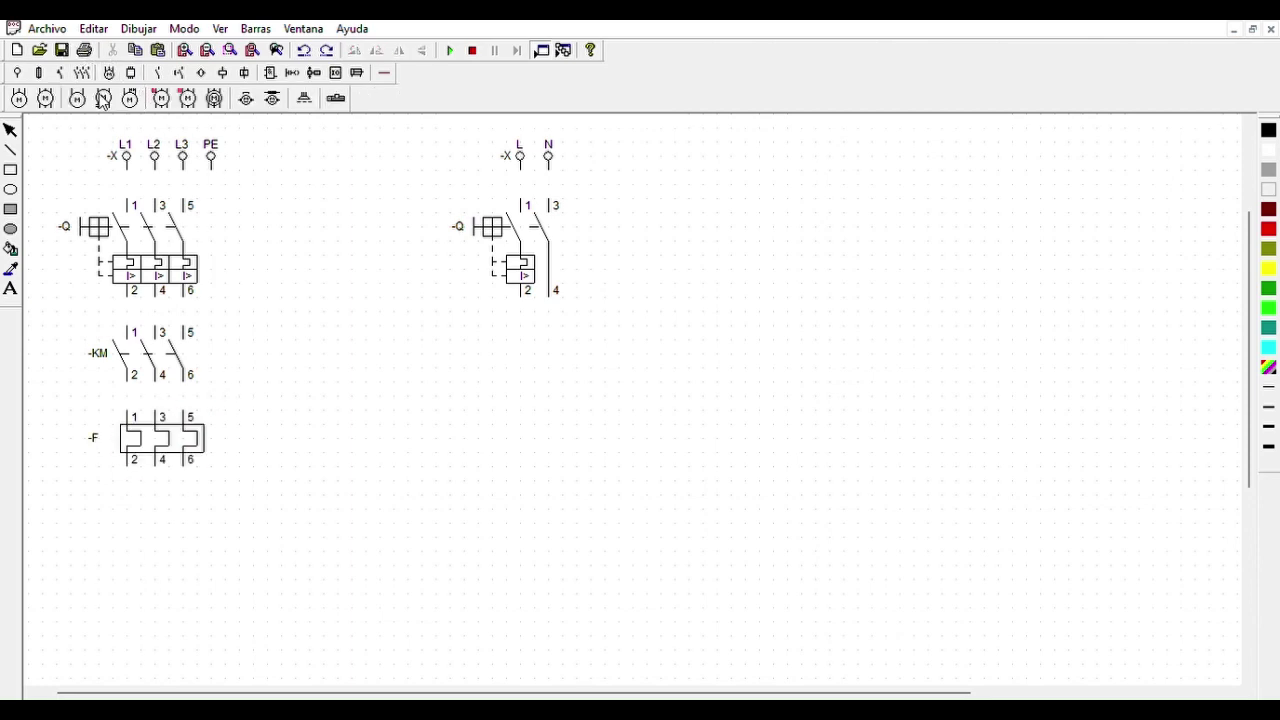
pyautogui.click(39, 72)
pyautogui.click(153, 503)
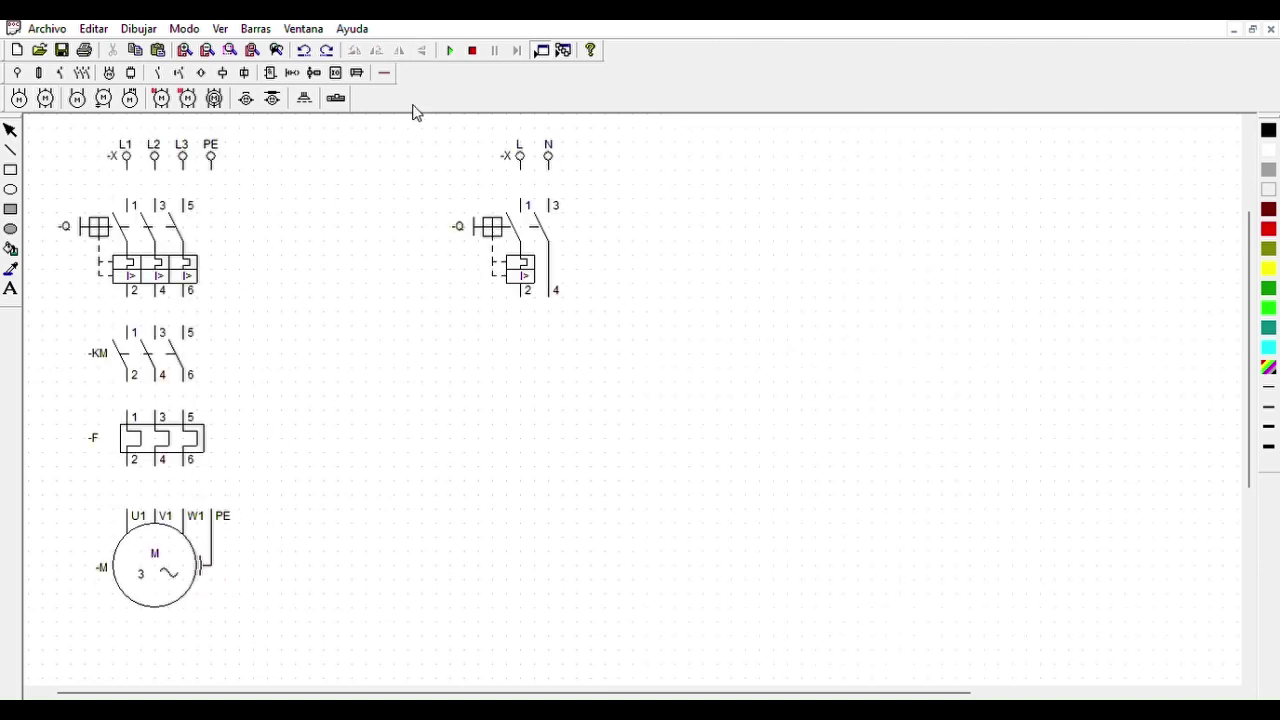
# Step: Wire the three phases from L1–L3 through the breaker, contactor and overload relay to the motor, and connect the motor's PE to the supply
pyautogui.click(384, 72)
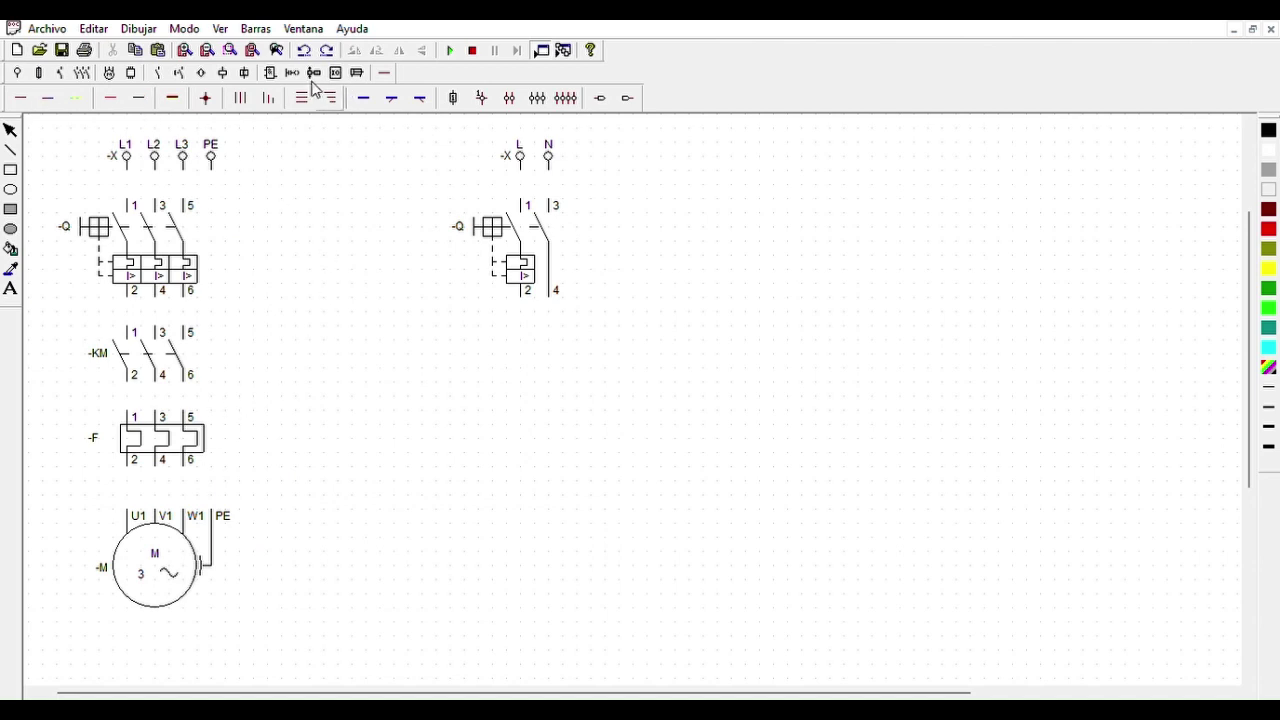
pyautogui.click(242, 93)
pyautogui.moveTo(148, 178); pyautogui.dragTo(152, 206)
pyautogui.moveTo(142, 297); pyautogui.dragTo(146, 322)
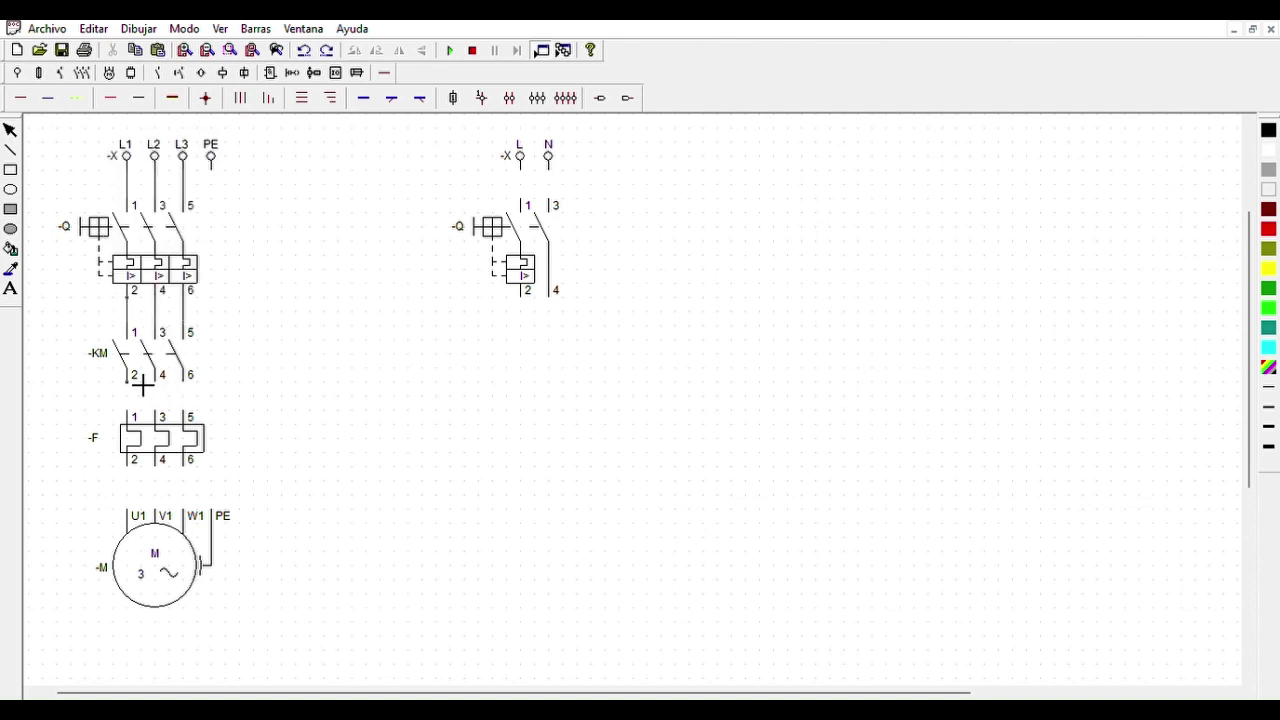
pyautogui.moveTo(143, 384); pyautogui.dragTo(146, 416)
pyautogui.moveTo(148, 470); pyautogui.dragTo(148, 500)
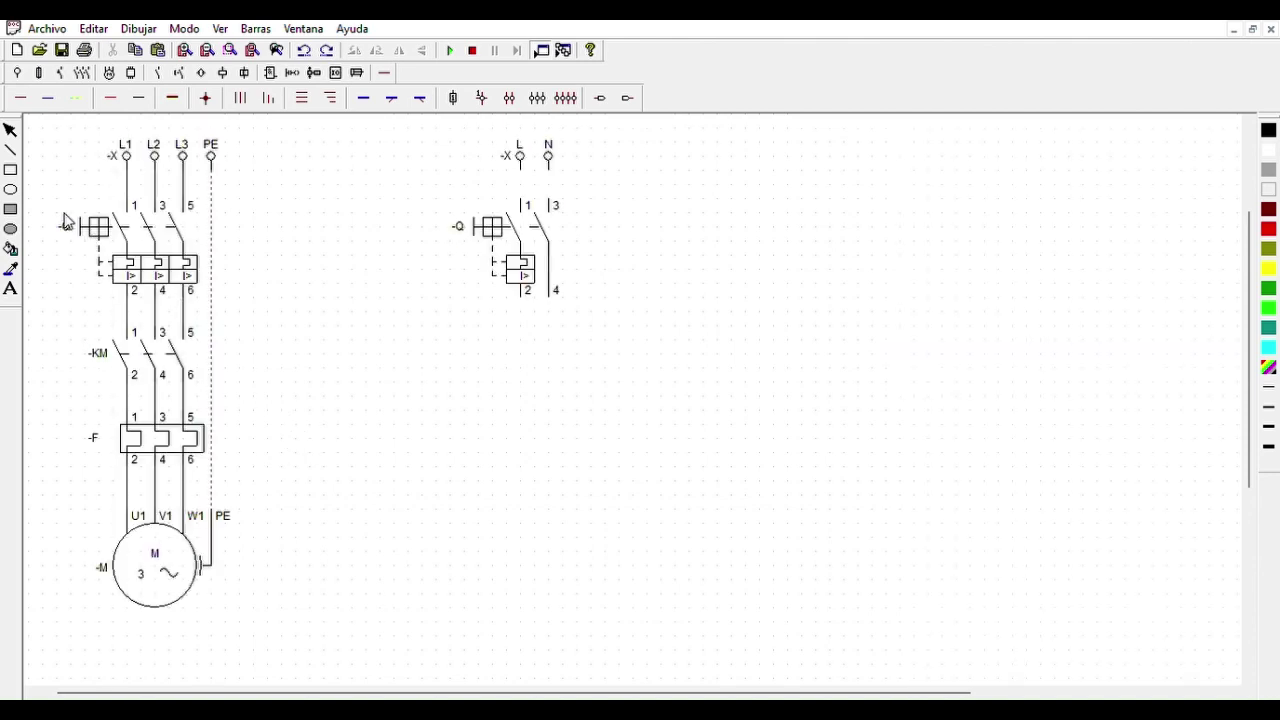
# Step: Name the three-pole breaker Q1 and the two-pole breaker Q2
pyautogui.click(80, 215)
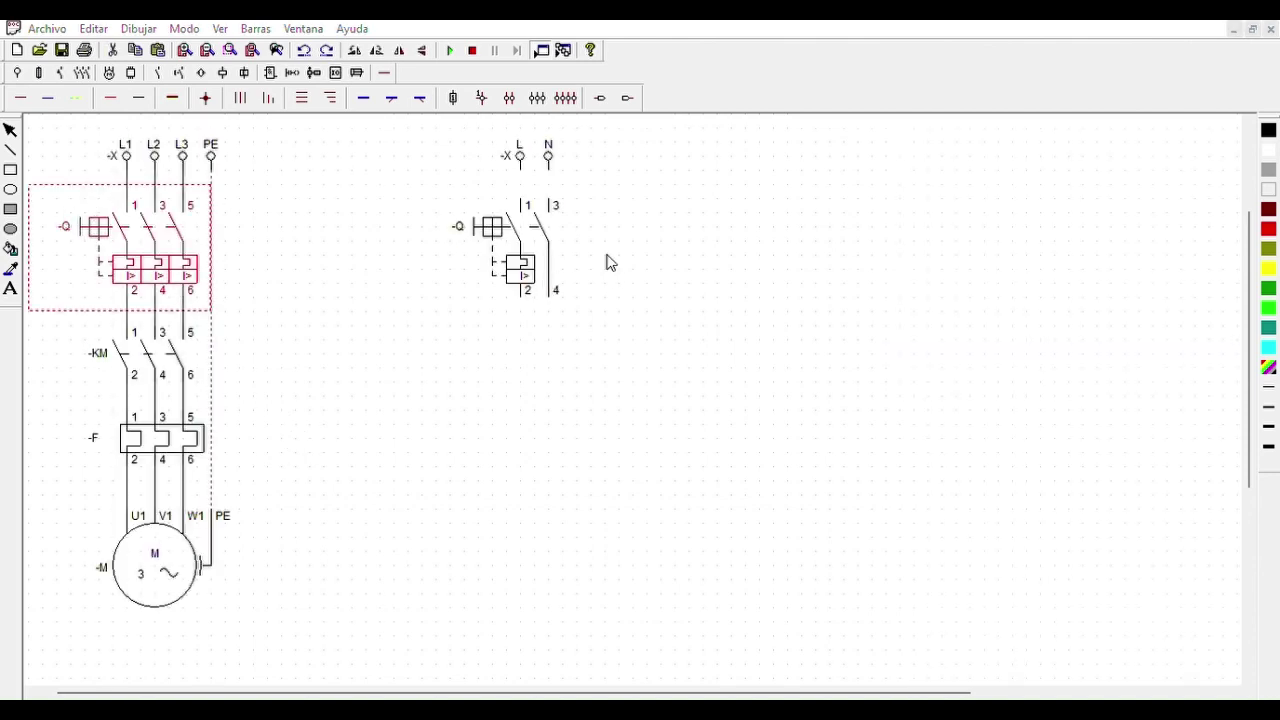
pyautogui.write('1')
pyautogui.click(707, 418)
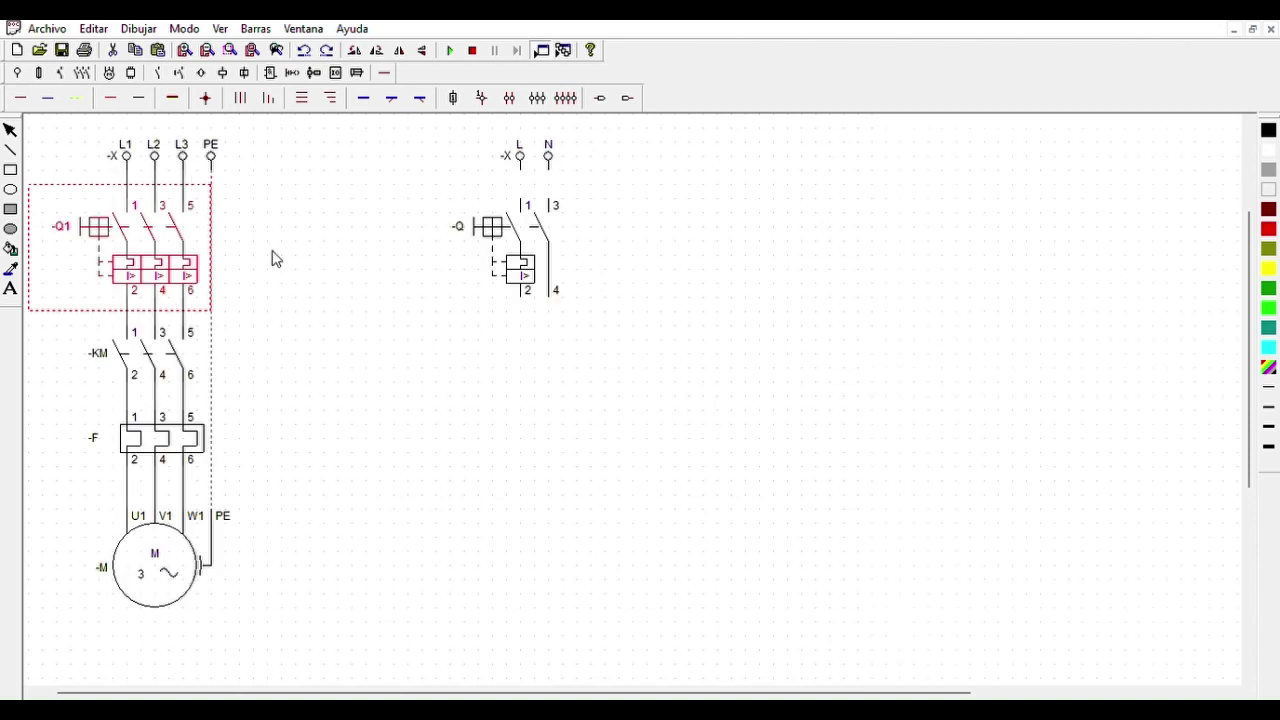
pyautogui.click(463, 216)
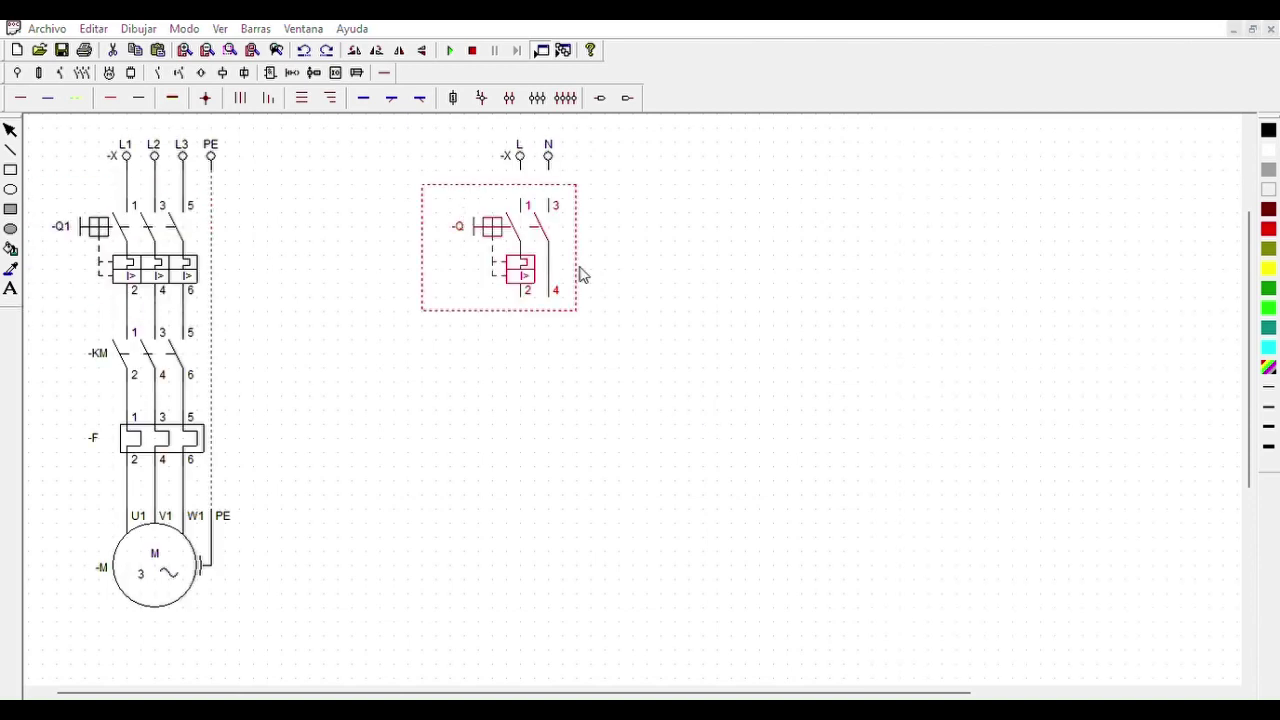
pyautogui.write('2')
pyautogui.click(722, 420)
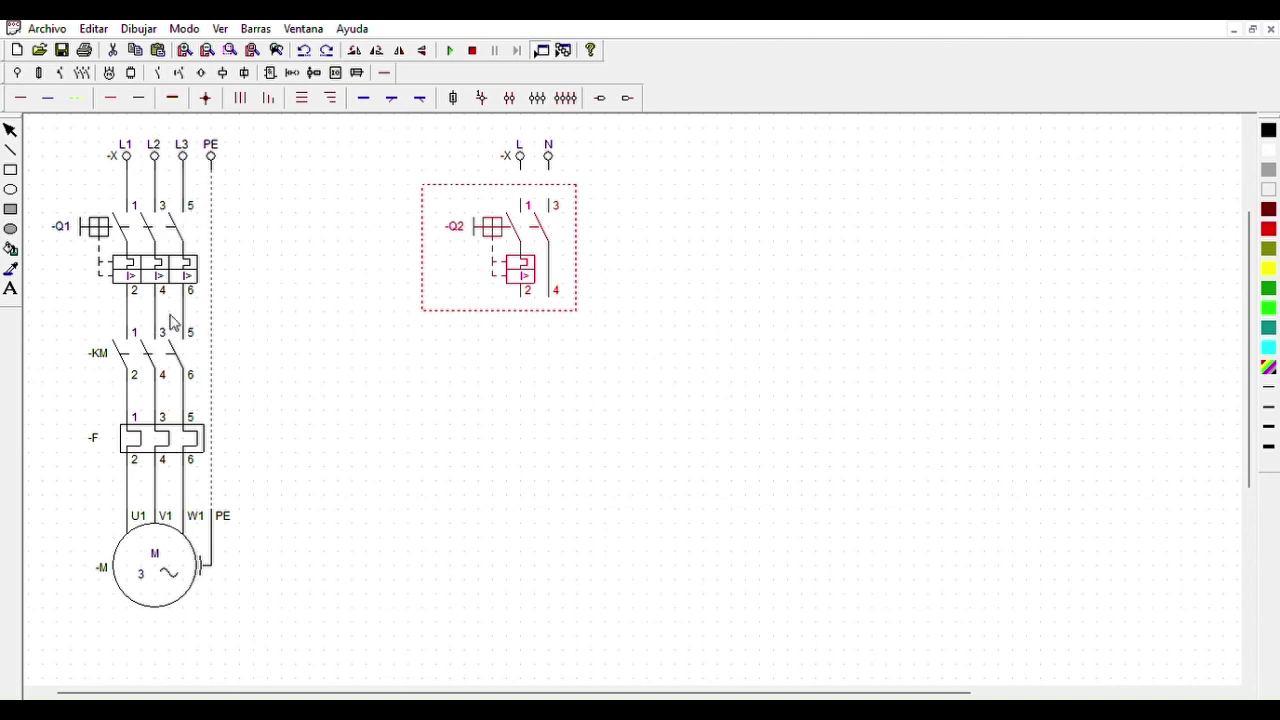
pyautogui.click(316, 322)
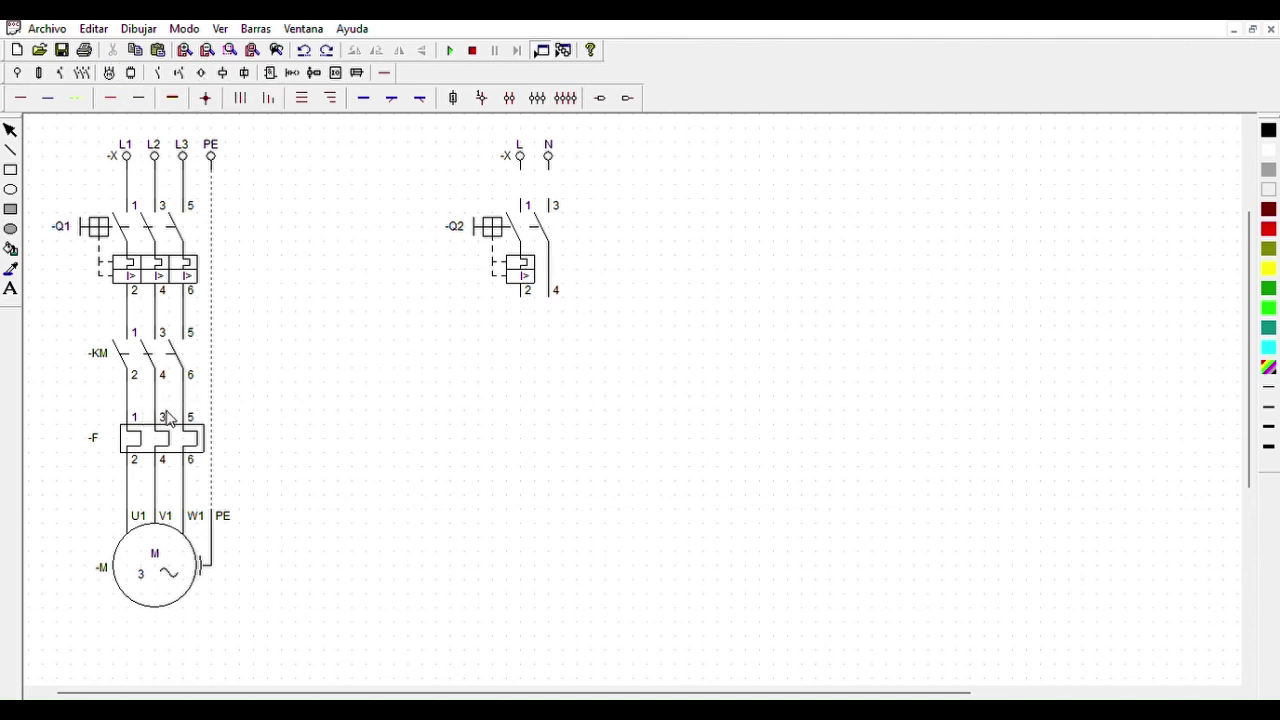
# Step: Place the thermal overload relay's auxiliary contacts 95-96 and 97-98 below breaker Q2
pyautogui.click(156, 70)
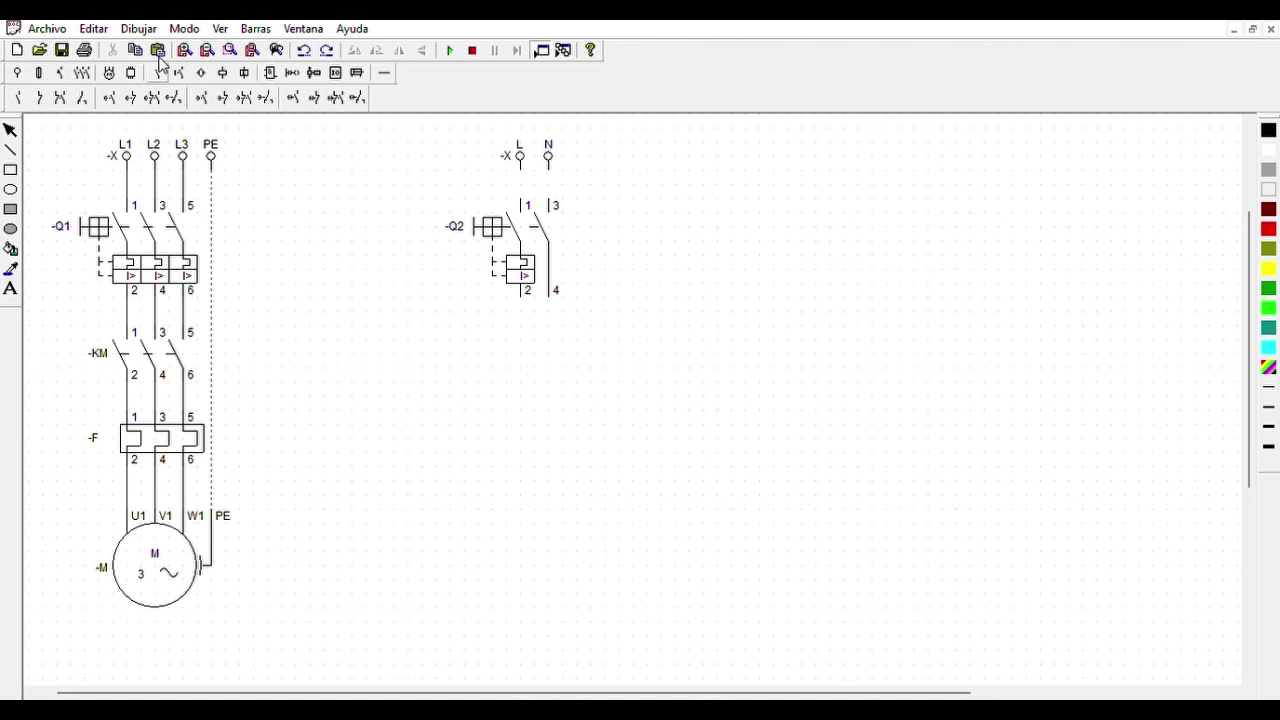
pyautogui.click(179, 72)
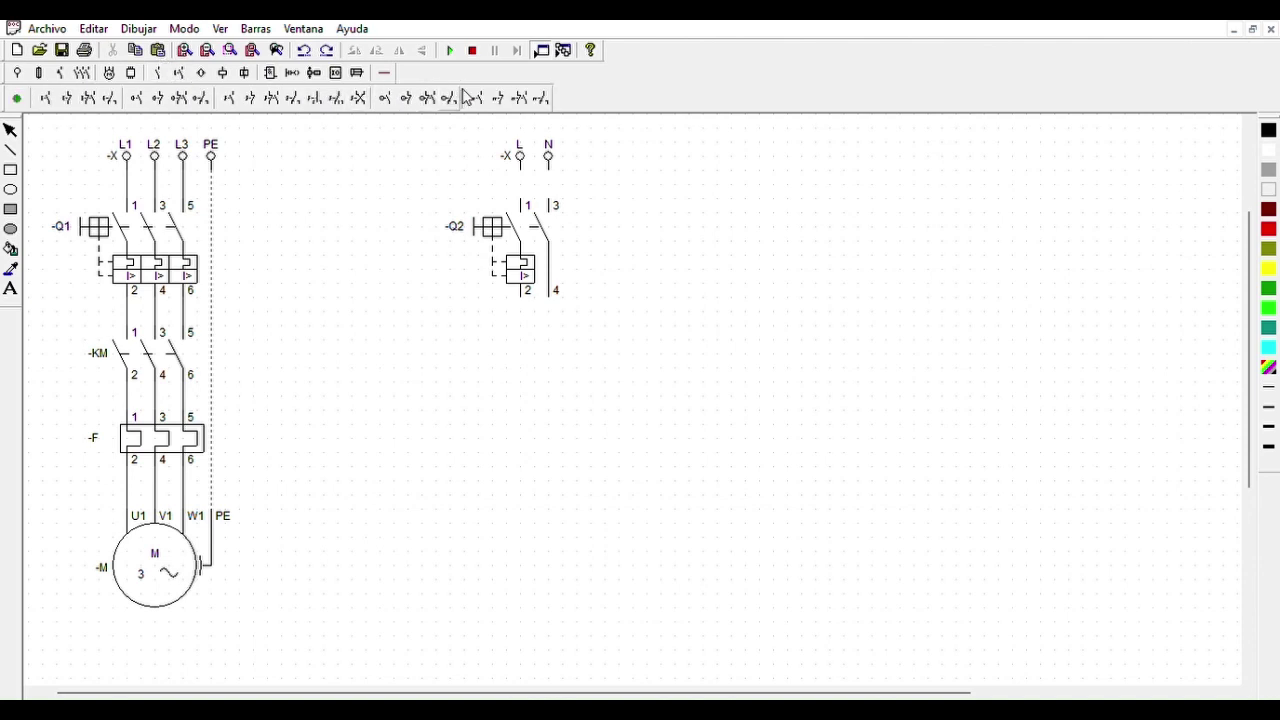
pyautogui.click(517, 94)
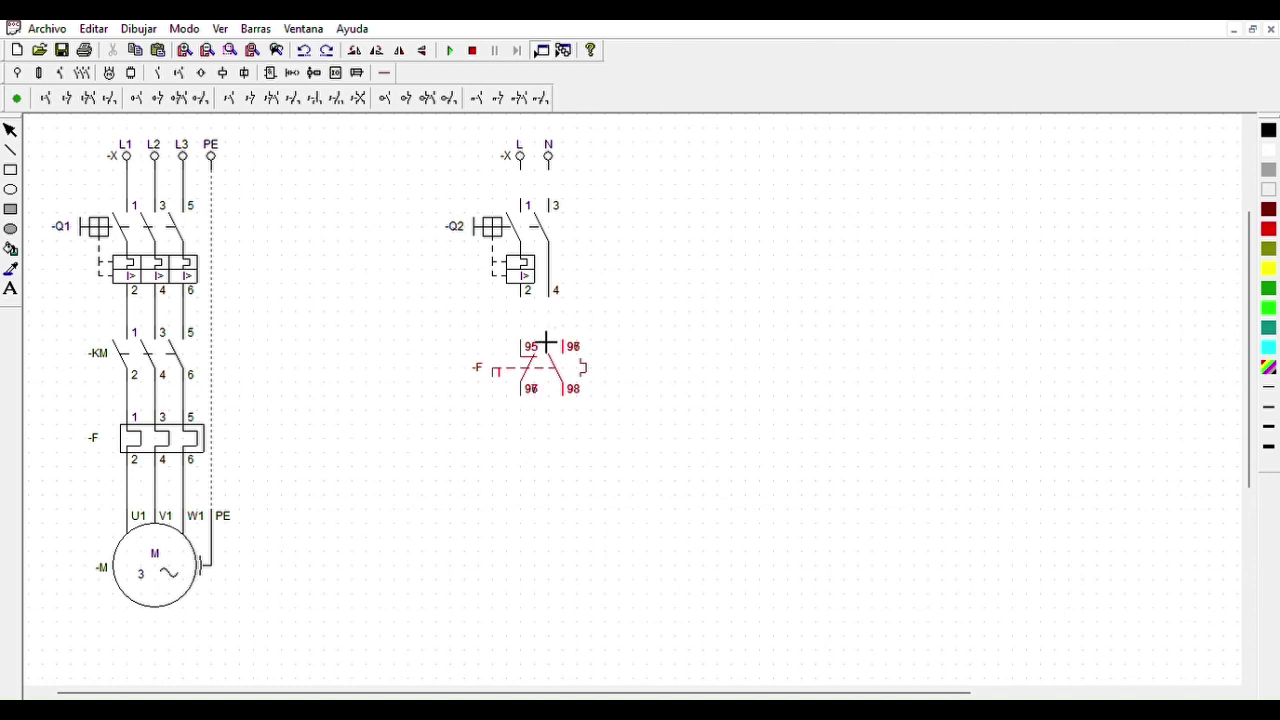
pyautogui.click(539, 340)
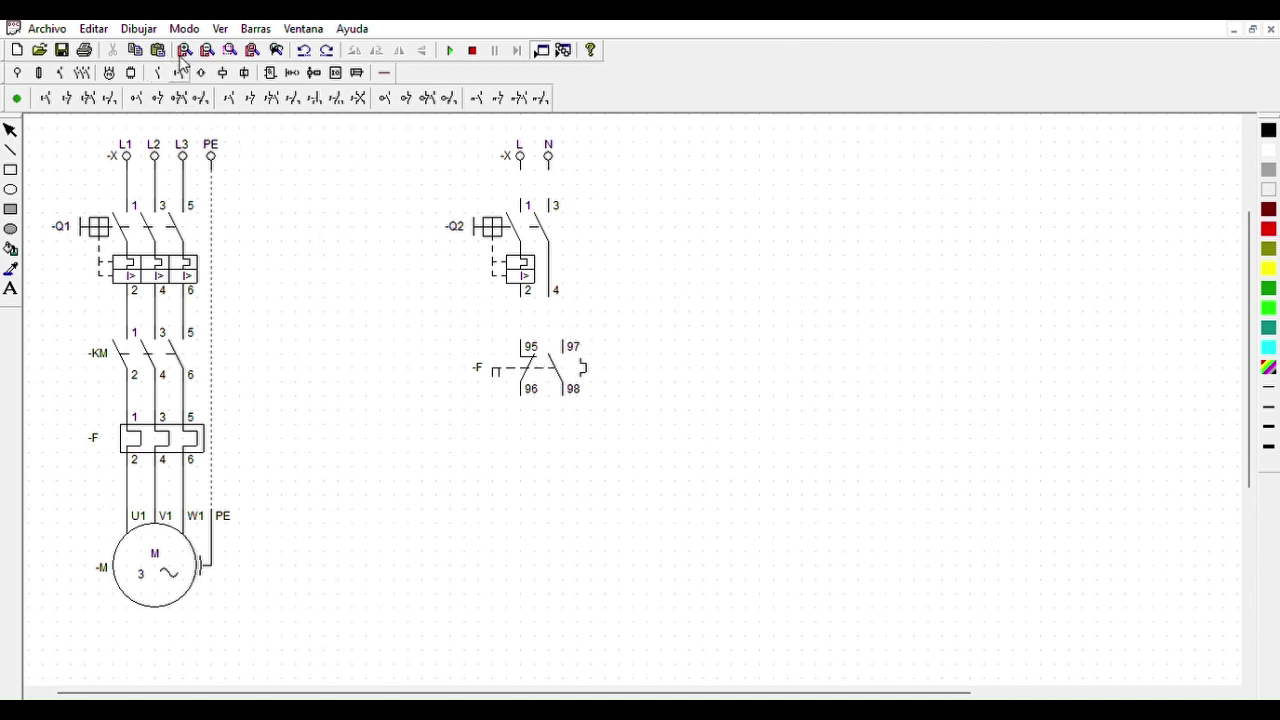
# Step: Place a normally closed pushbutton 11-12 below contact 95-96 and a normally open pushbutton 13-14 beneath it
pyautogui.click(70, 90)
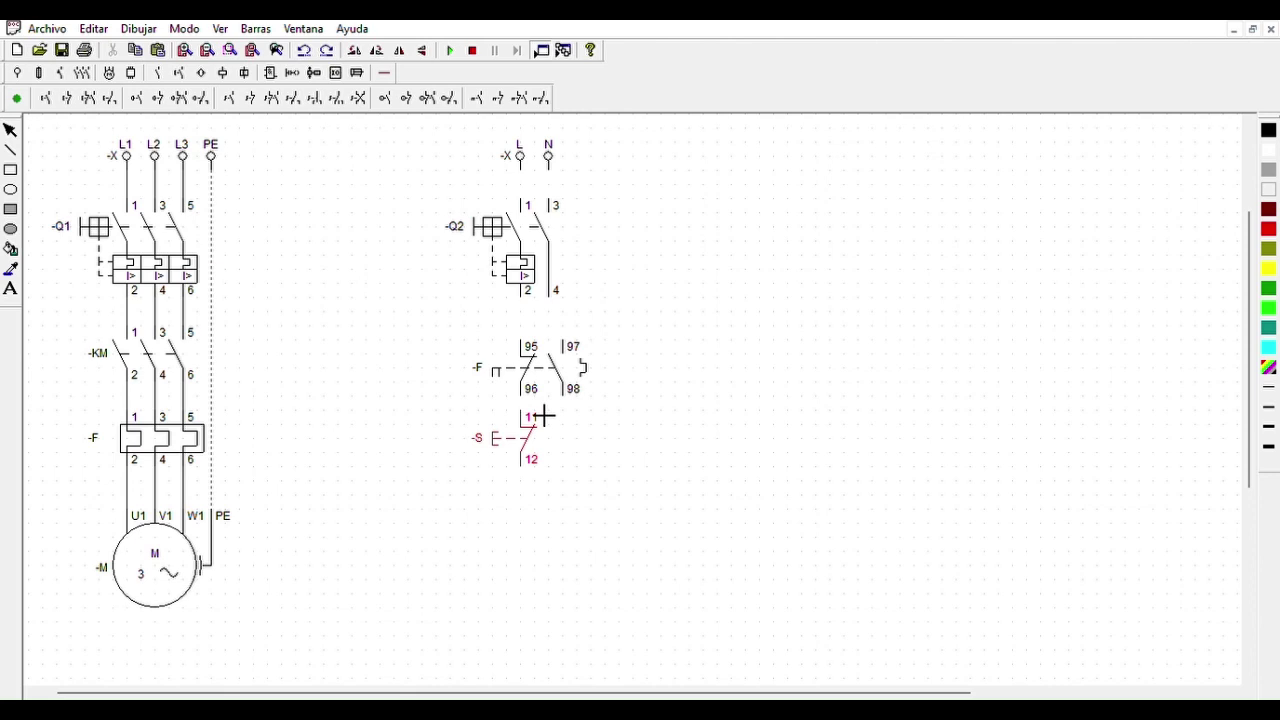
pyautogui.click(543, 415)
pyautogui.click(47, 96)
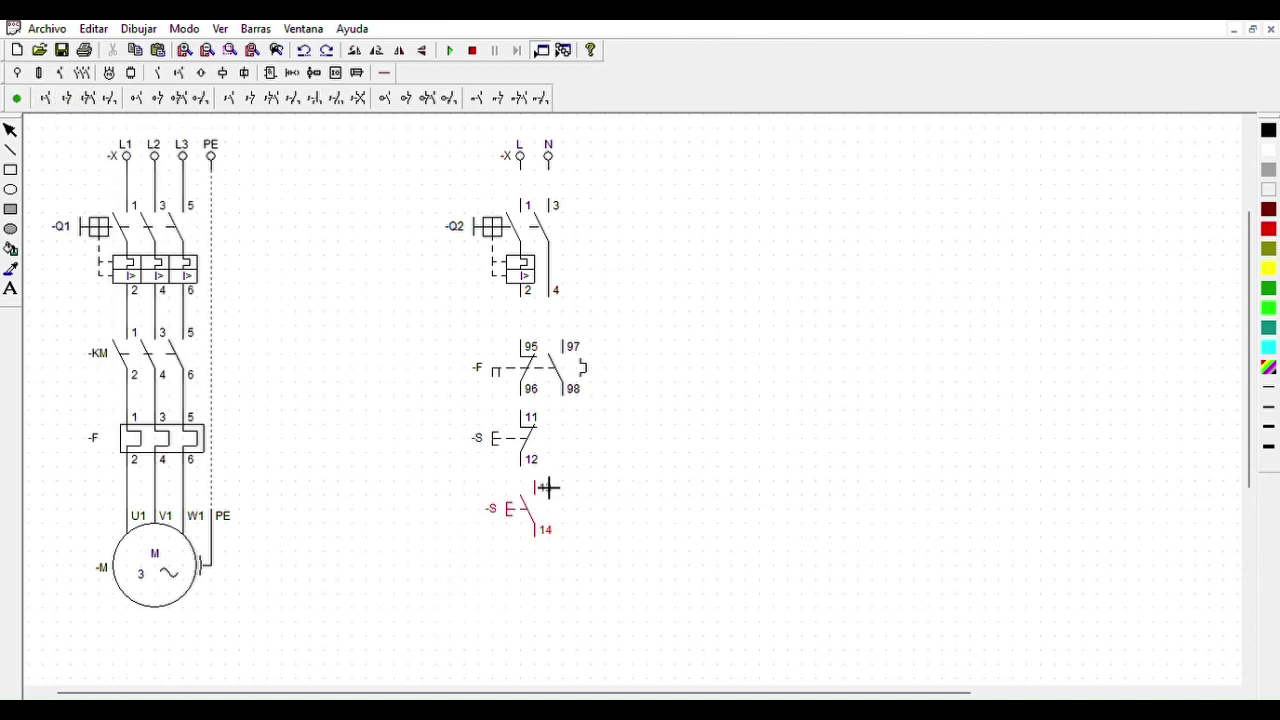
pyautogui.click(541, 487)
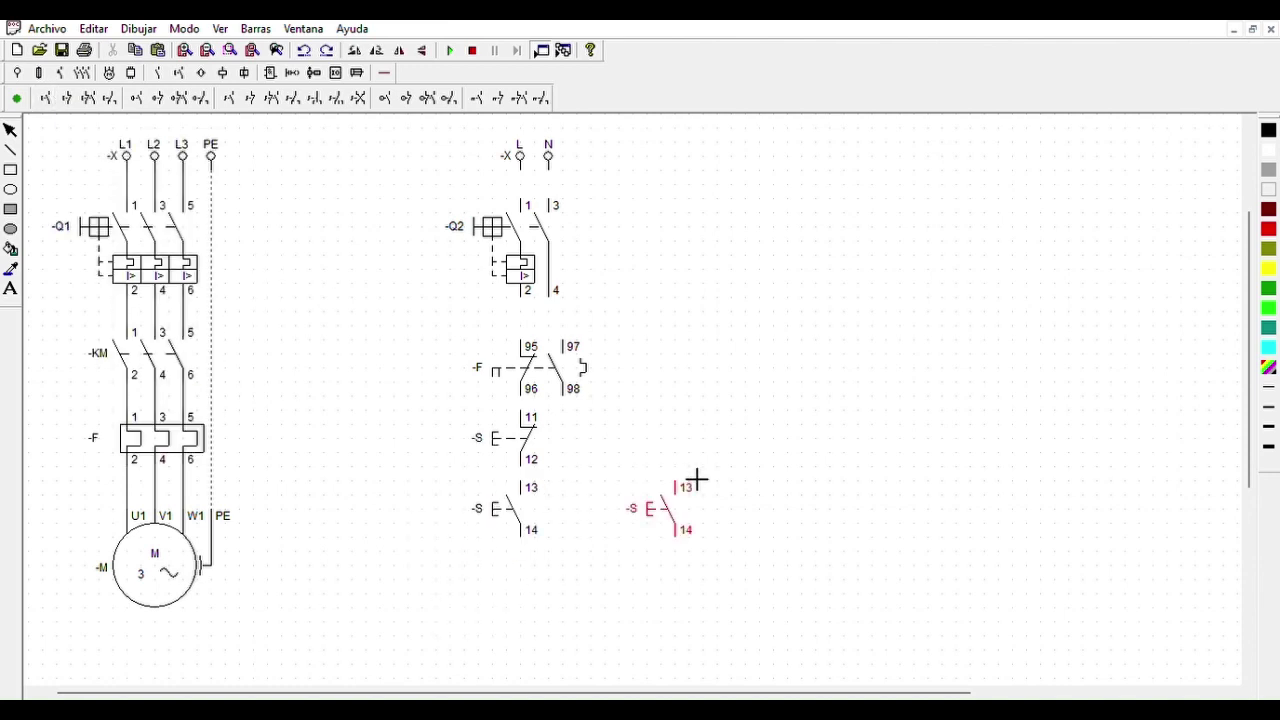
pyautogui.press('Escape')
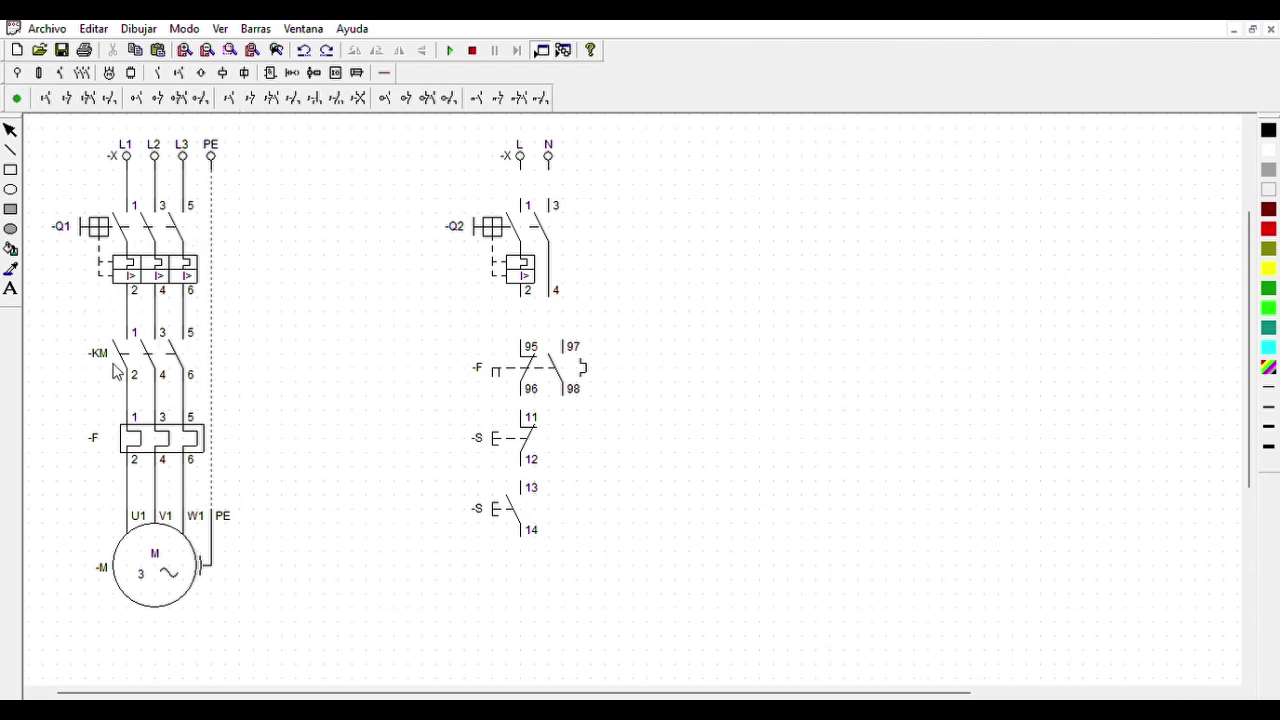
# Step: Place a contactor coil A1-A2 below the normally open pushbutton and a signal lamp X1-X2 beside the coil
pyautogui.click(222, 72)
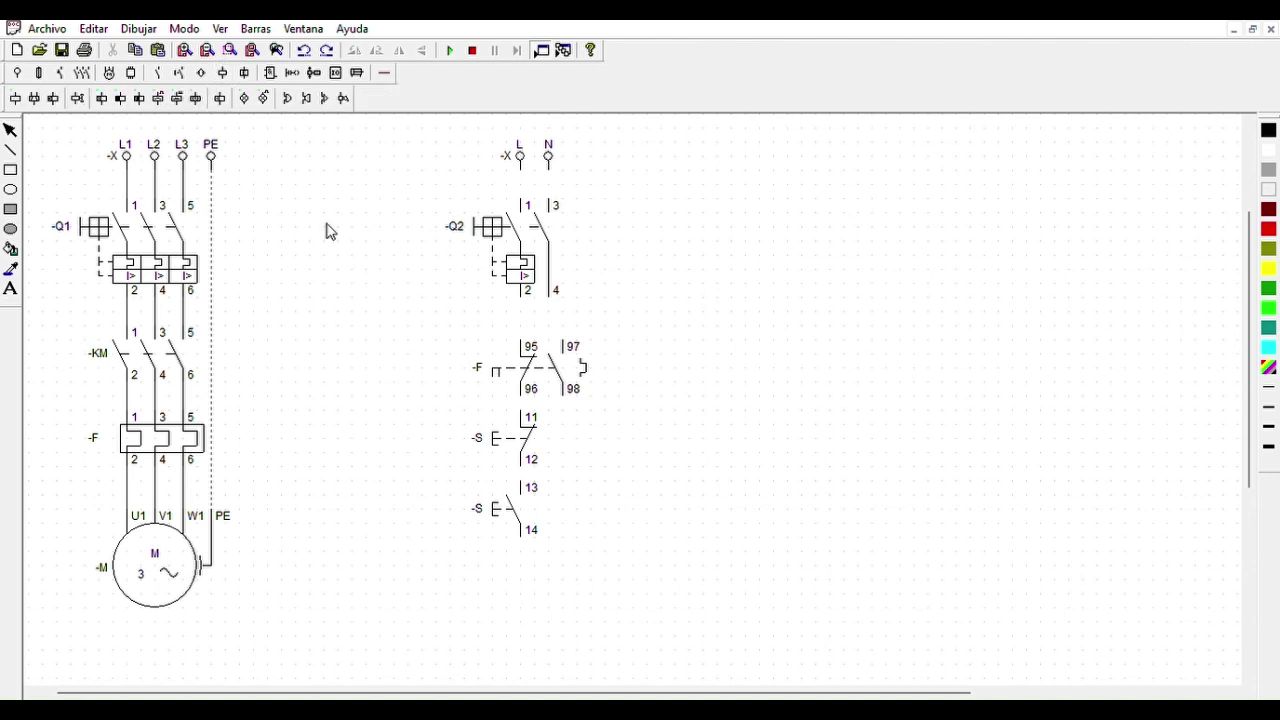
pyautogui.click(548, 553)
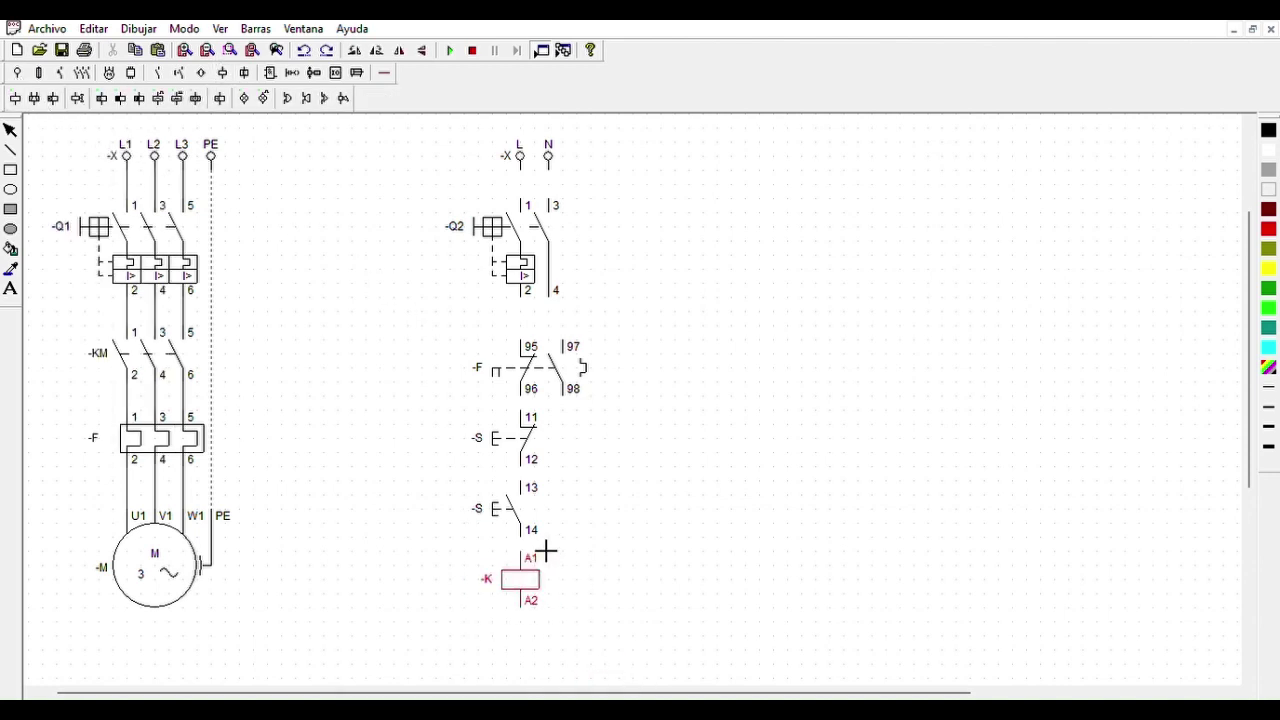
pyautogui.click(582, 558)
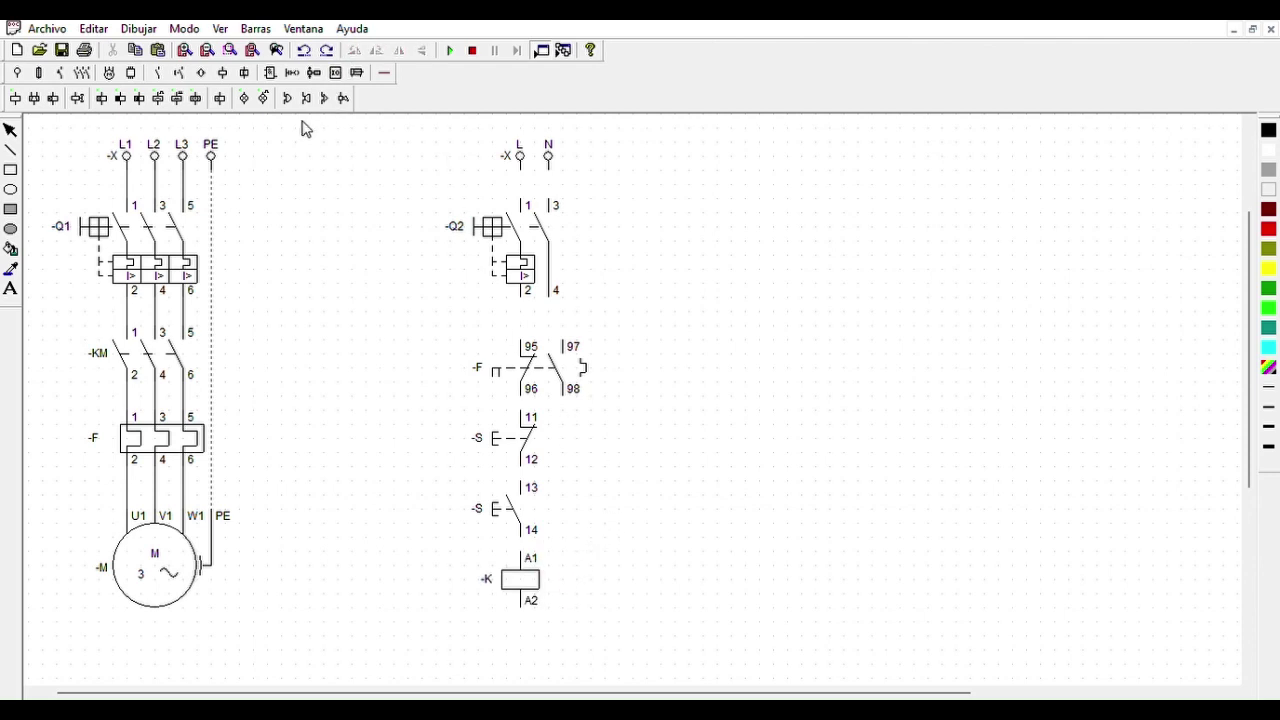
pyautogui.click(244, 72)
pyautogui.click(608, 555)
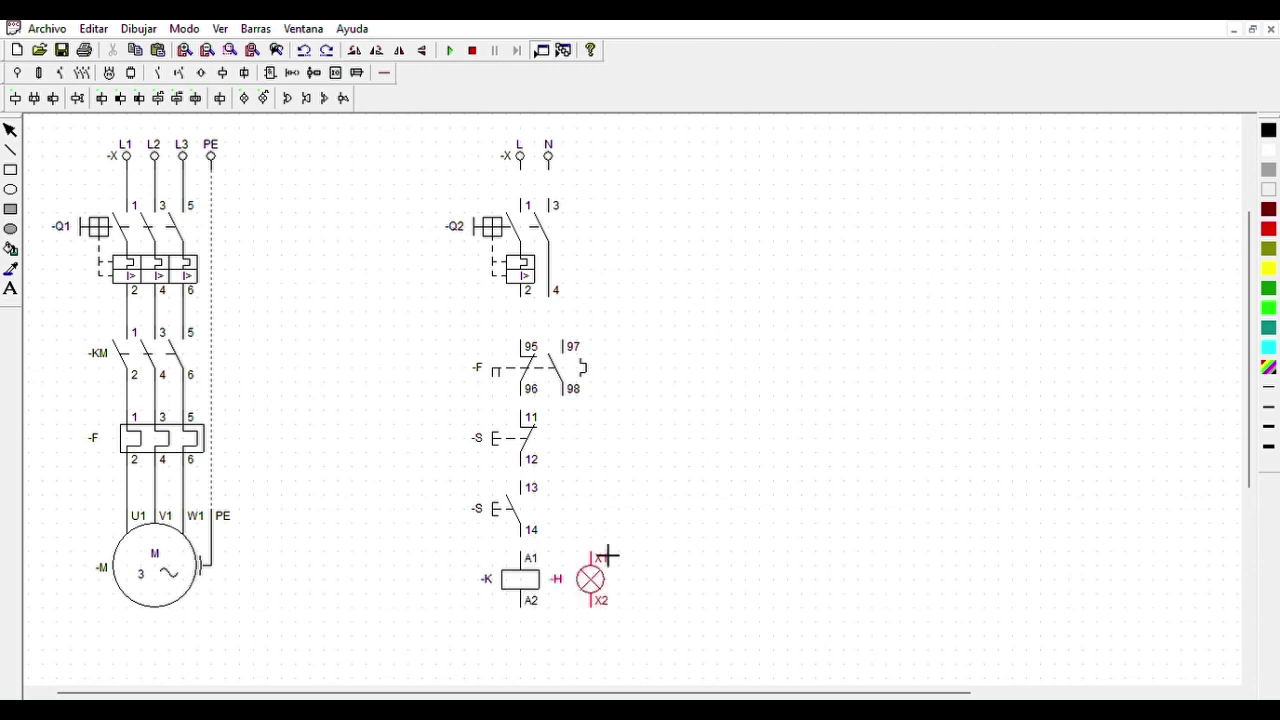
pyautogui.click(608, 555)
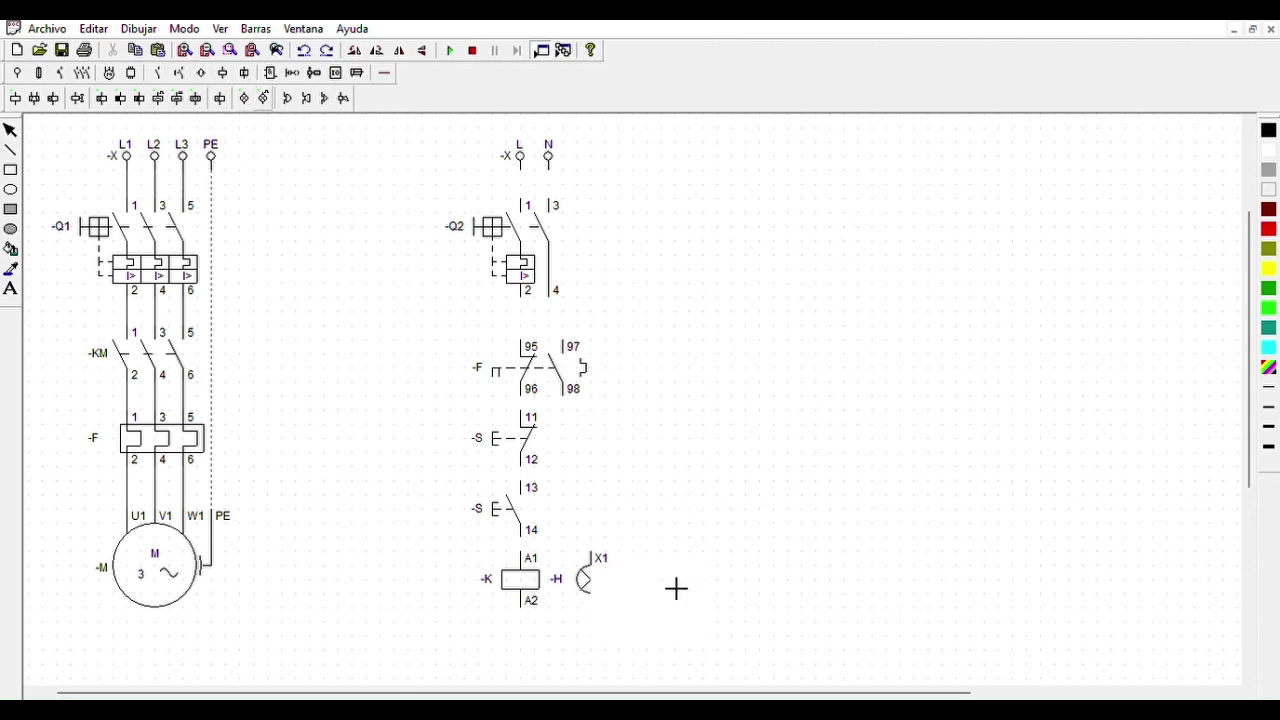
pyautogui.press('Escape')
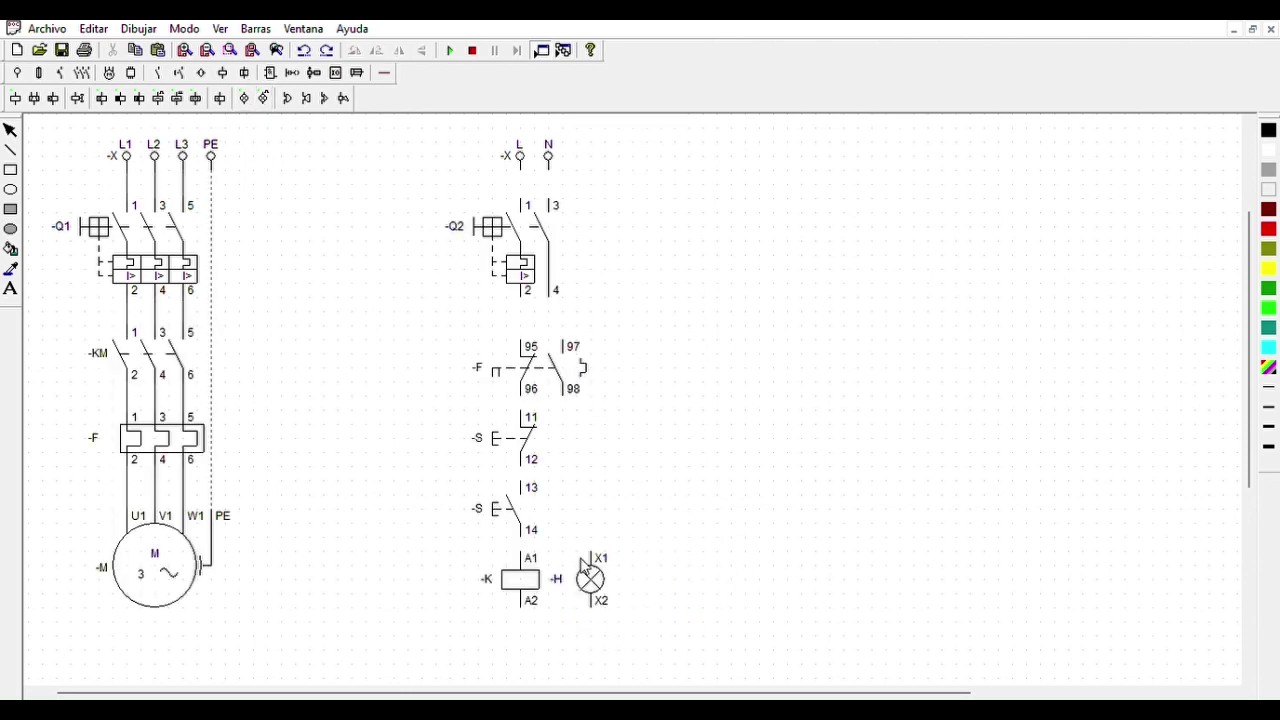
# Step: Place a second signal lamp X1-X2 beside the existing lamp, level with the contactor coil
pyautogui.click(586, 566)
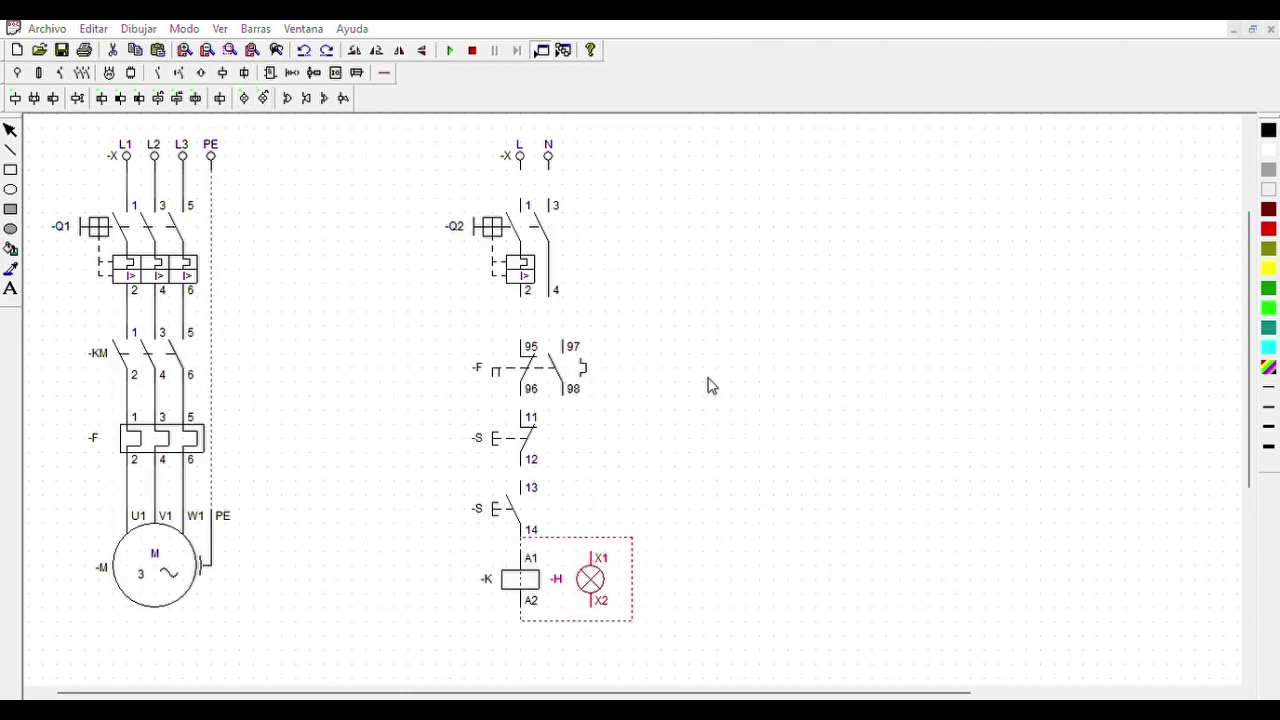
pyautogui.click(726, 468)
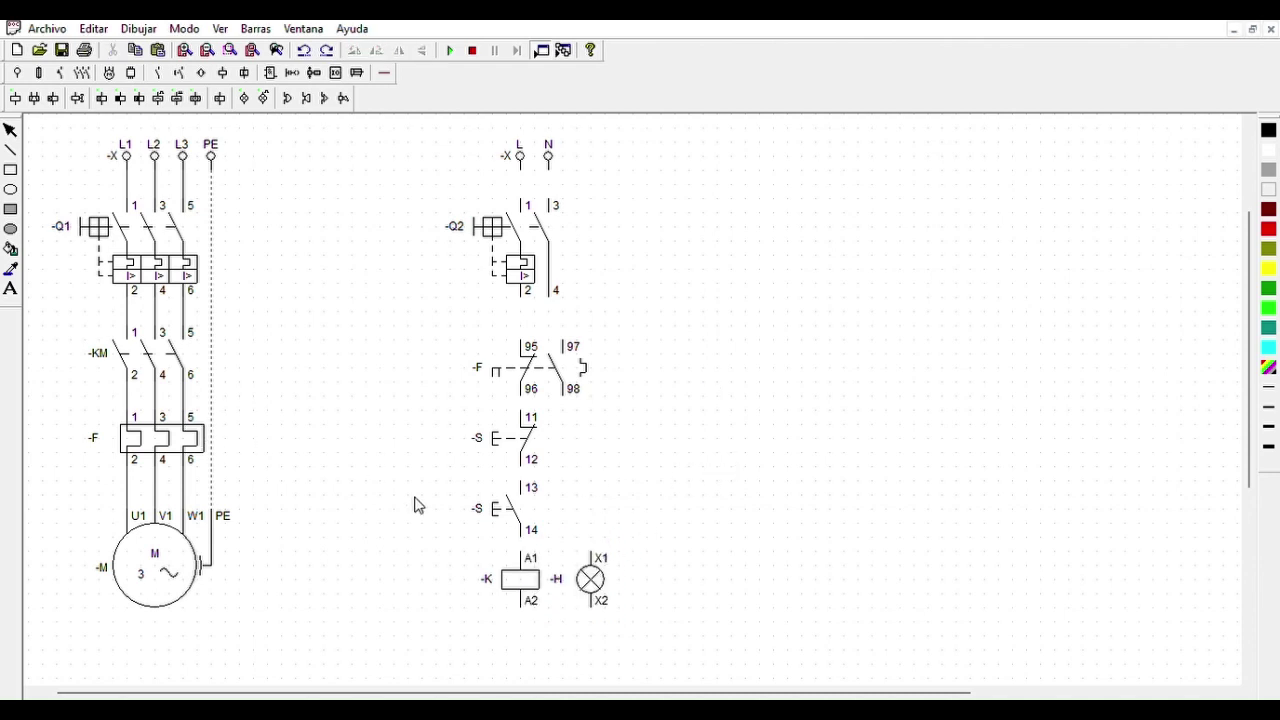
pyautogui.click(263, 98)
pyautogui.click(701, 556)
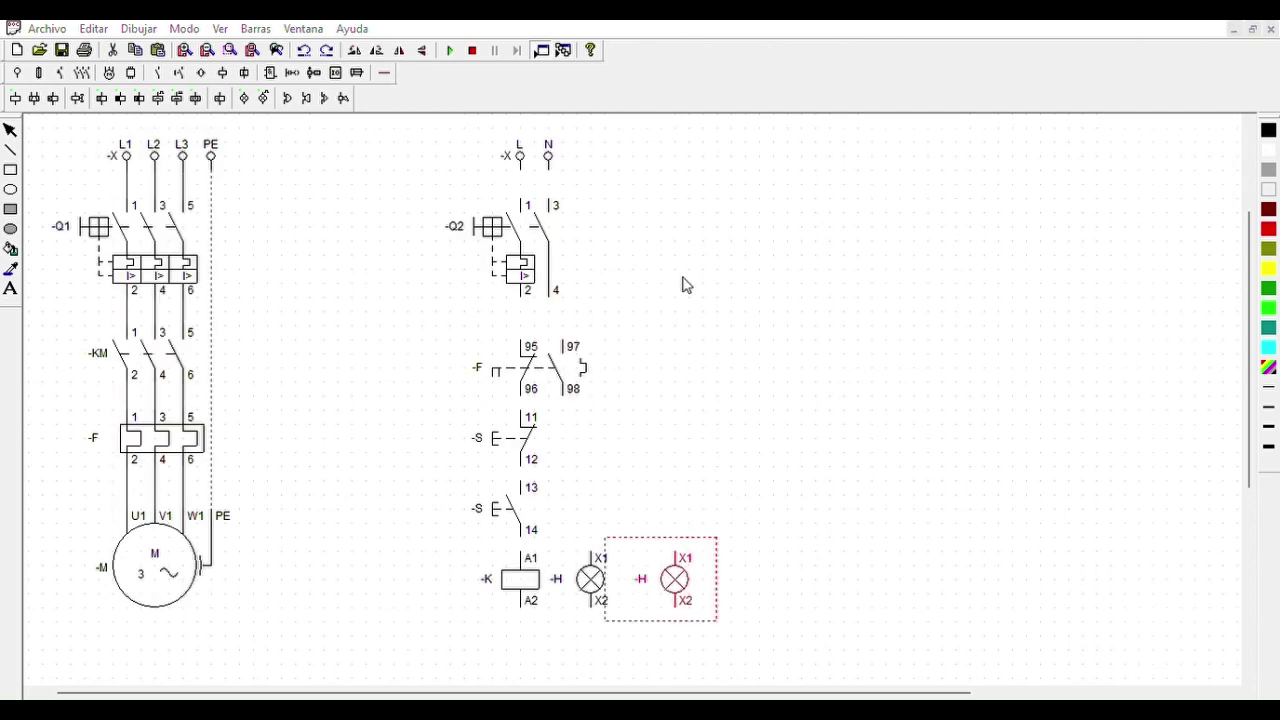
pyautogui.click(728, 472)
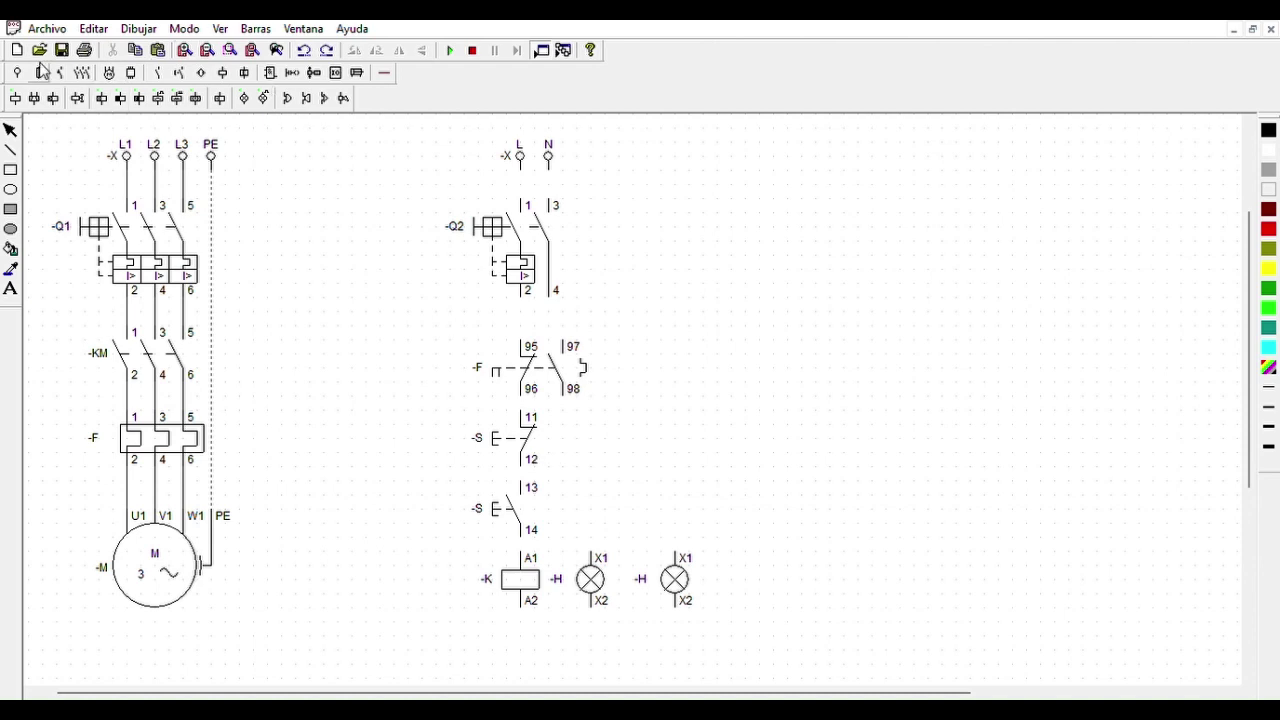
# Step: Place a normally open contact 13-14 beside the normally open pushbutton and name it KM
pyautogui.click(159, 72)
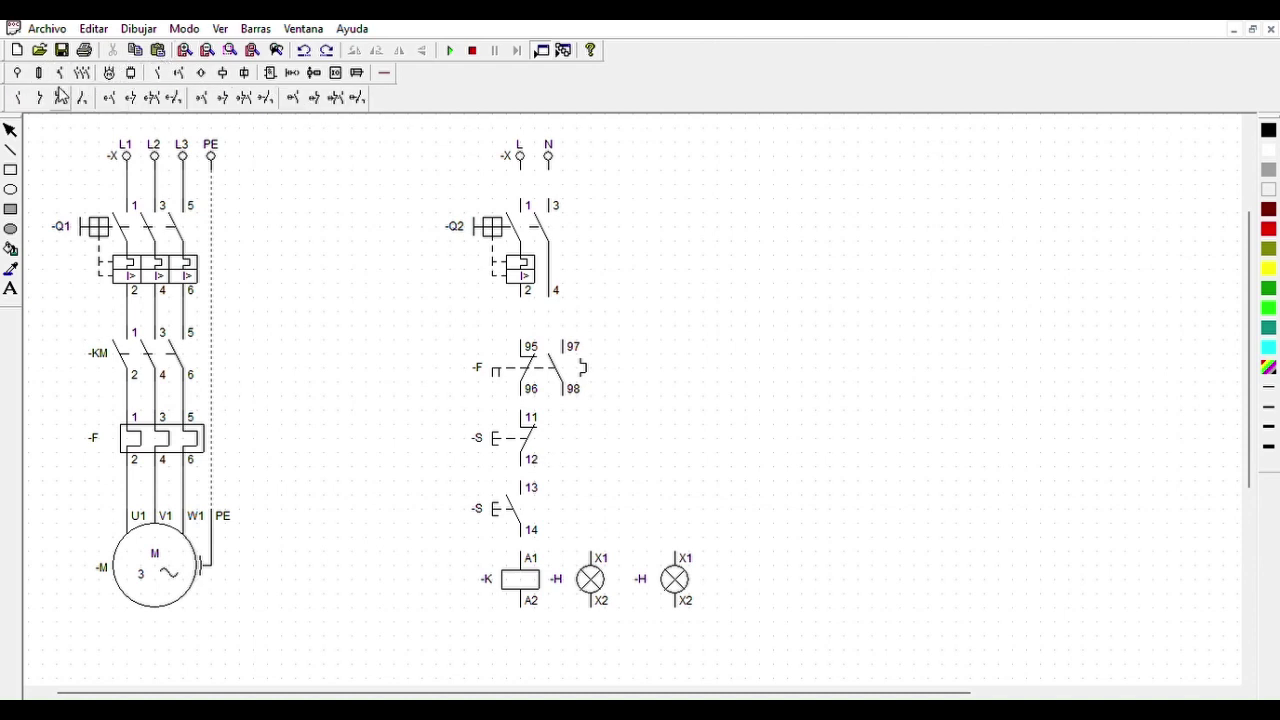
pyautogui.click(19, 96)
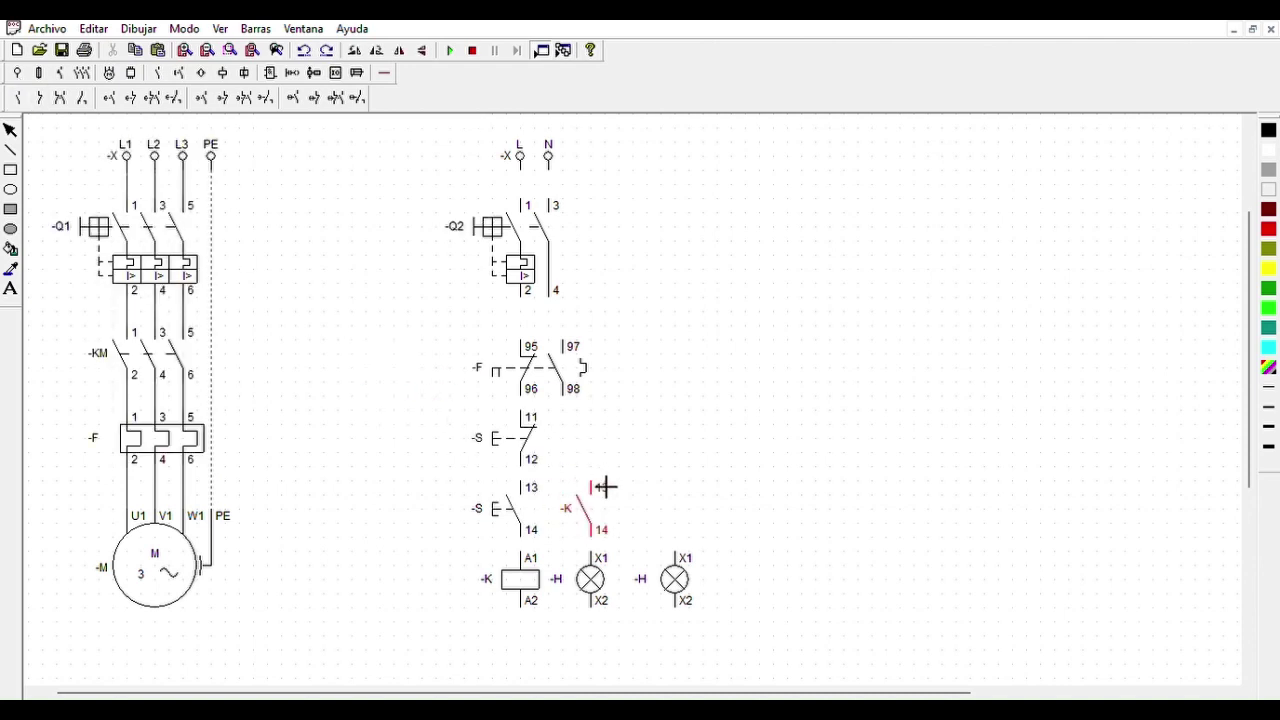
pyautogui.click(606, 486)
pyautogui.click(583, 512)
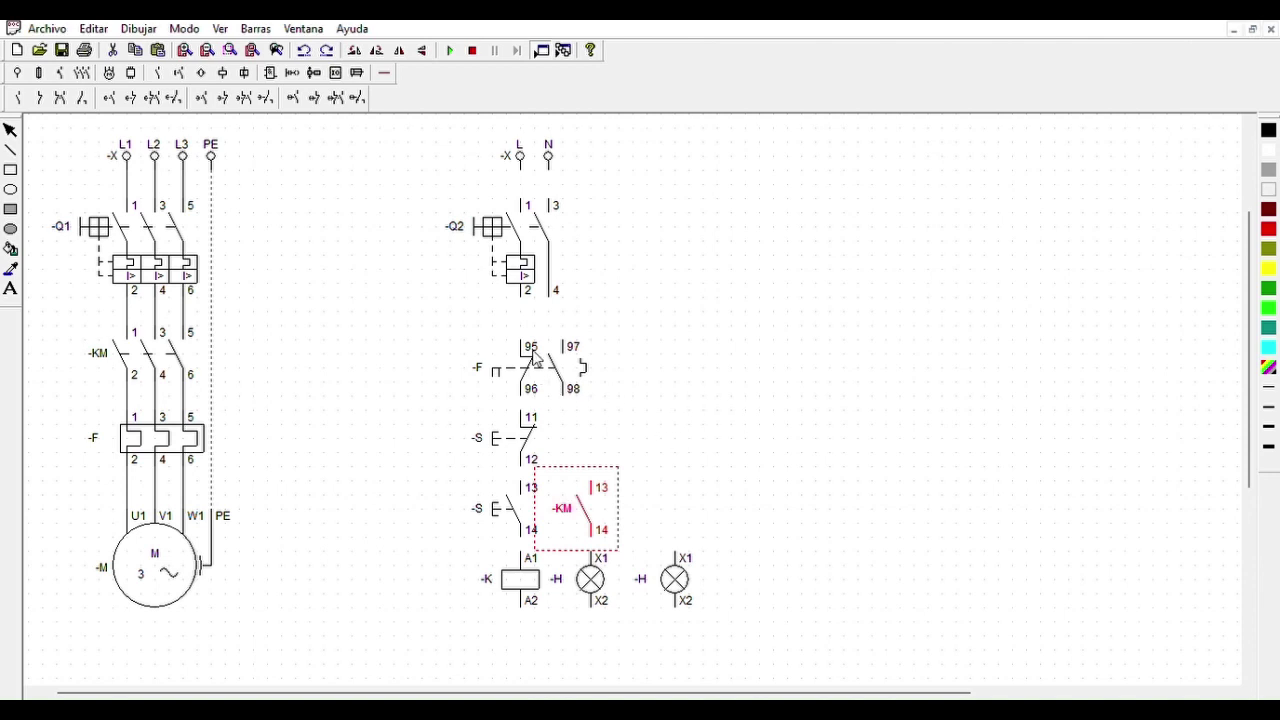
pyautogui.click(762, 419)
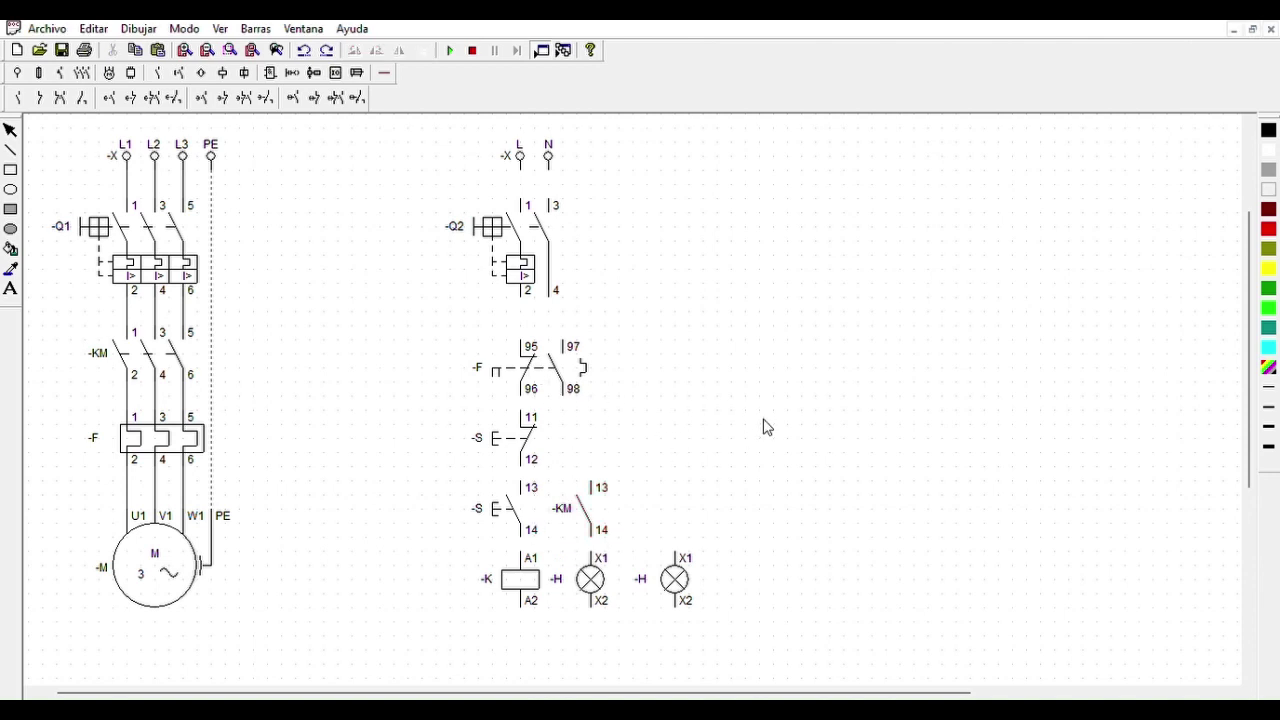
# Step: Name the contactor coil KM and the two signal lamps H1 and H2
pyautogui.click(505, 573)
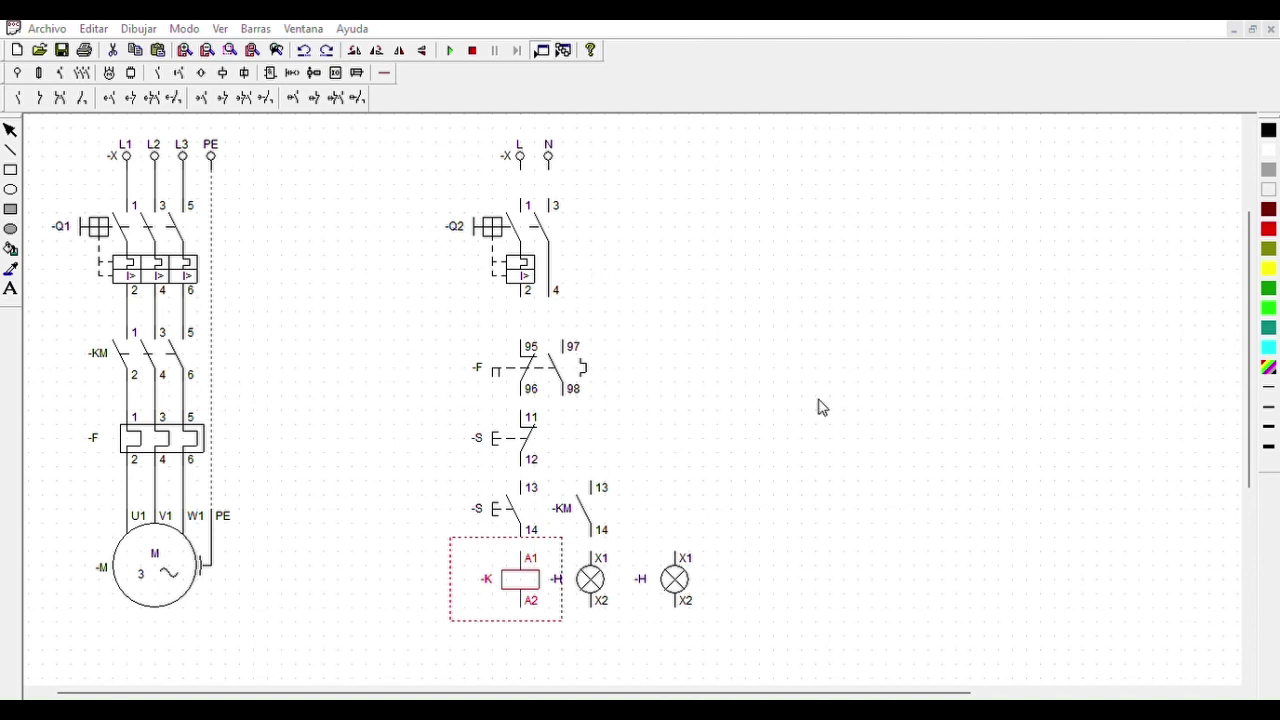
pyautogui.click(757, 417)
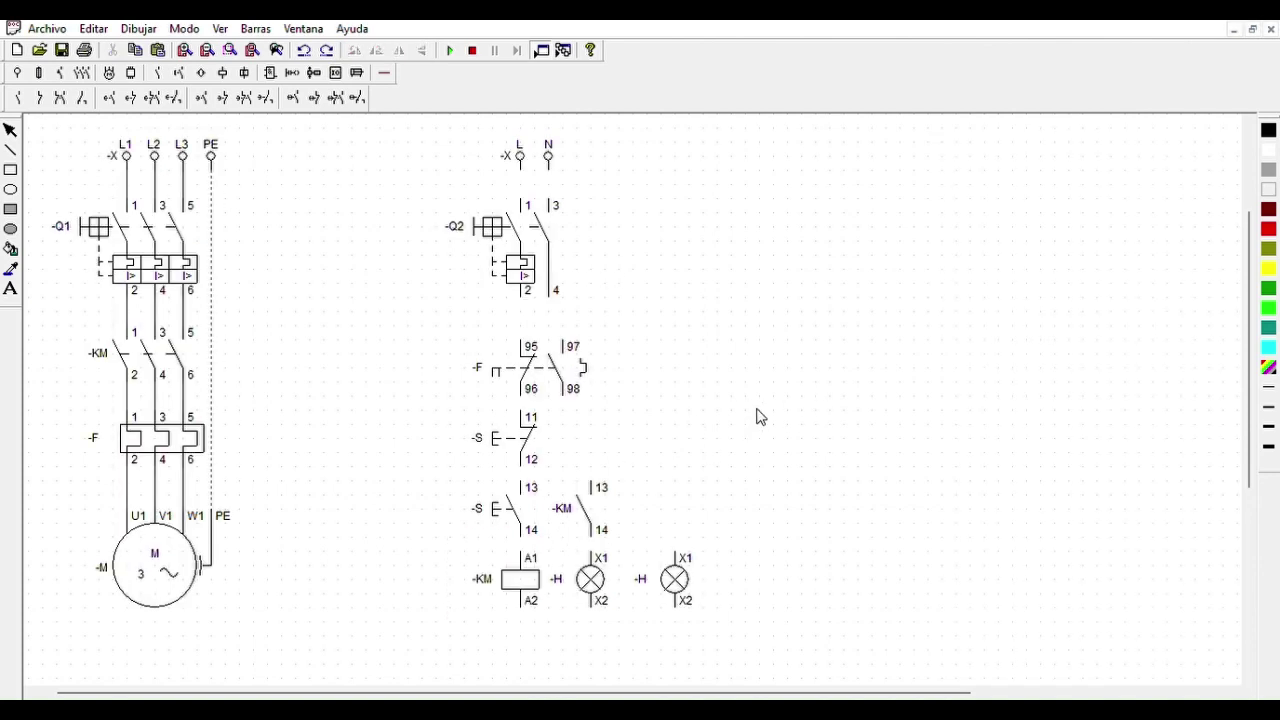
pyautogui.click(586, 556)
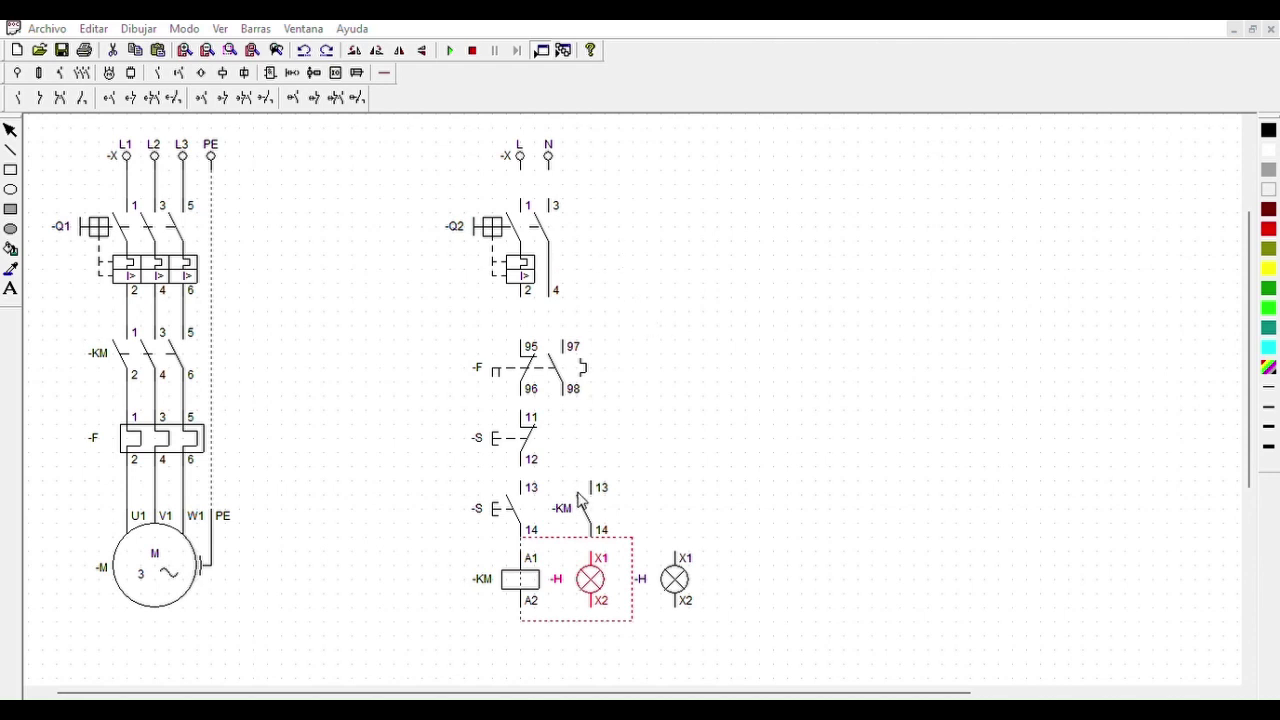
pyautogui.click(652, 558)
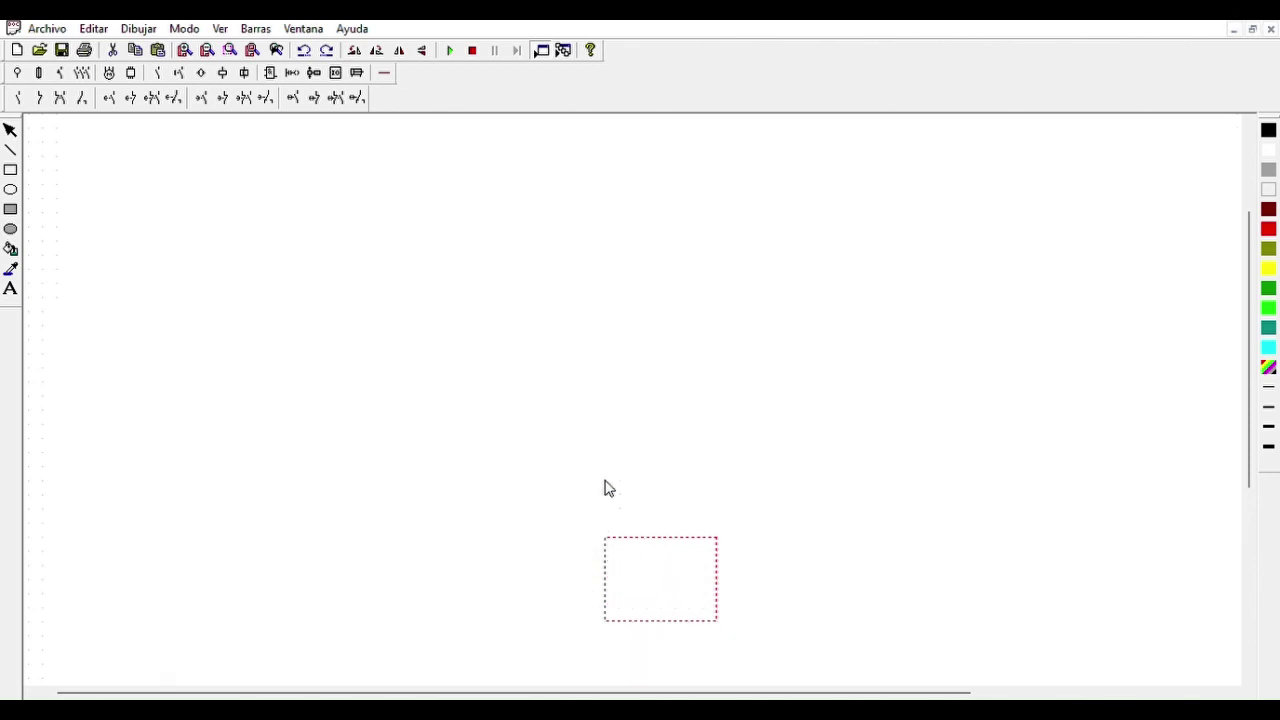
pyautogui.click(770, 421)
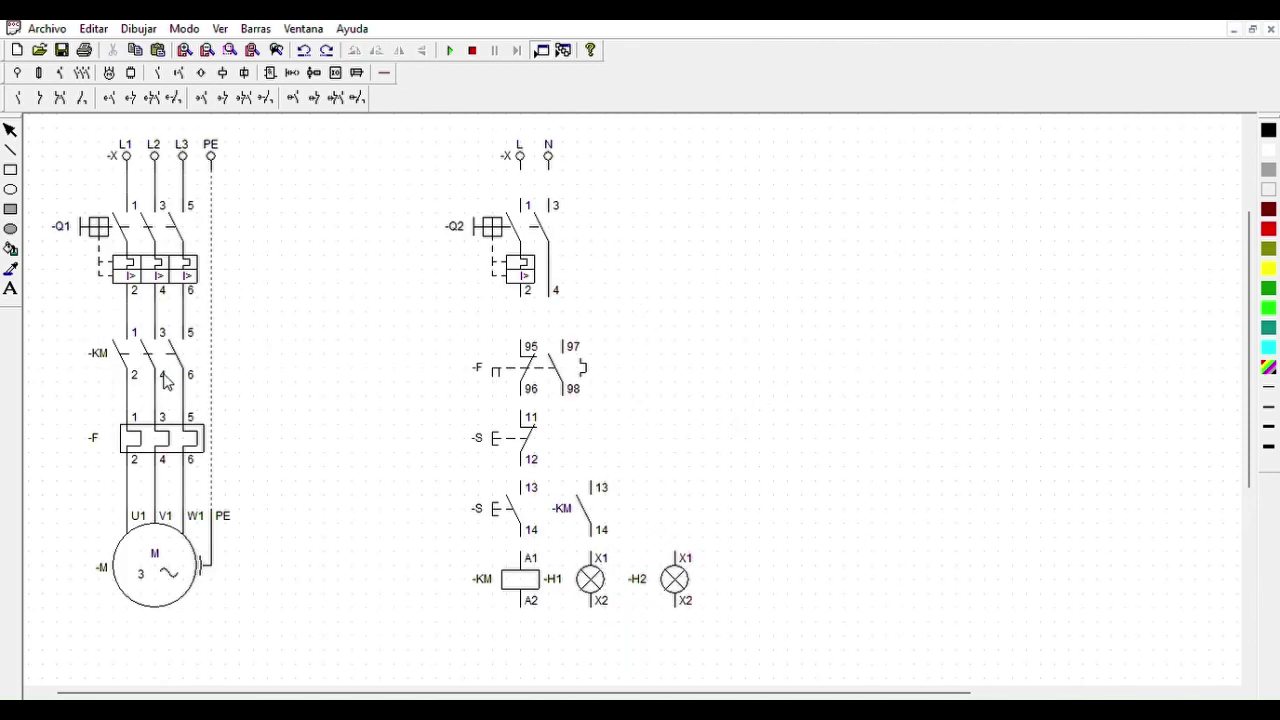
# Step: Name the normally closed pushbutton OFF and the normally open pushbutton ON
pyautogui.click(490, 434)
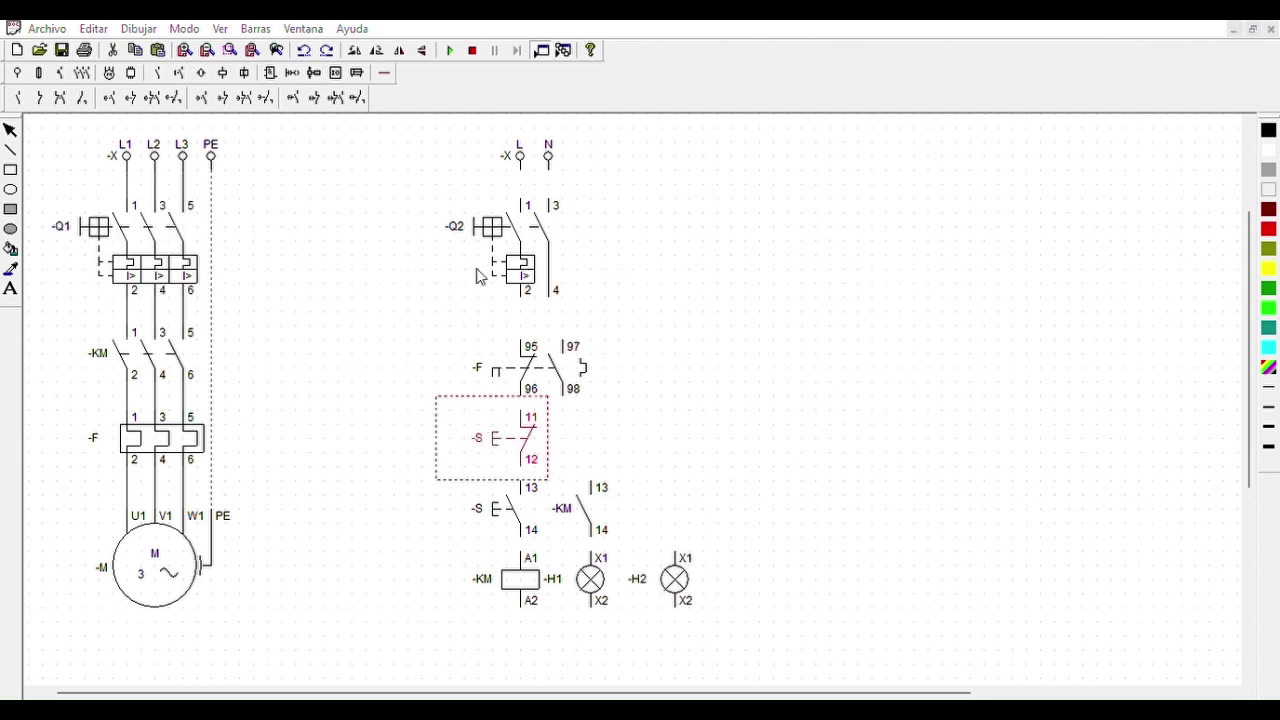
pyautogui.click(706, 432)
pyautogui.click(485, 492)
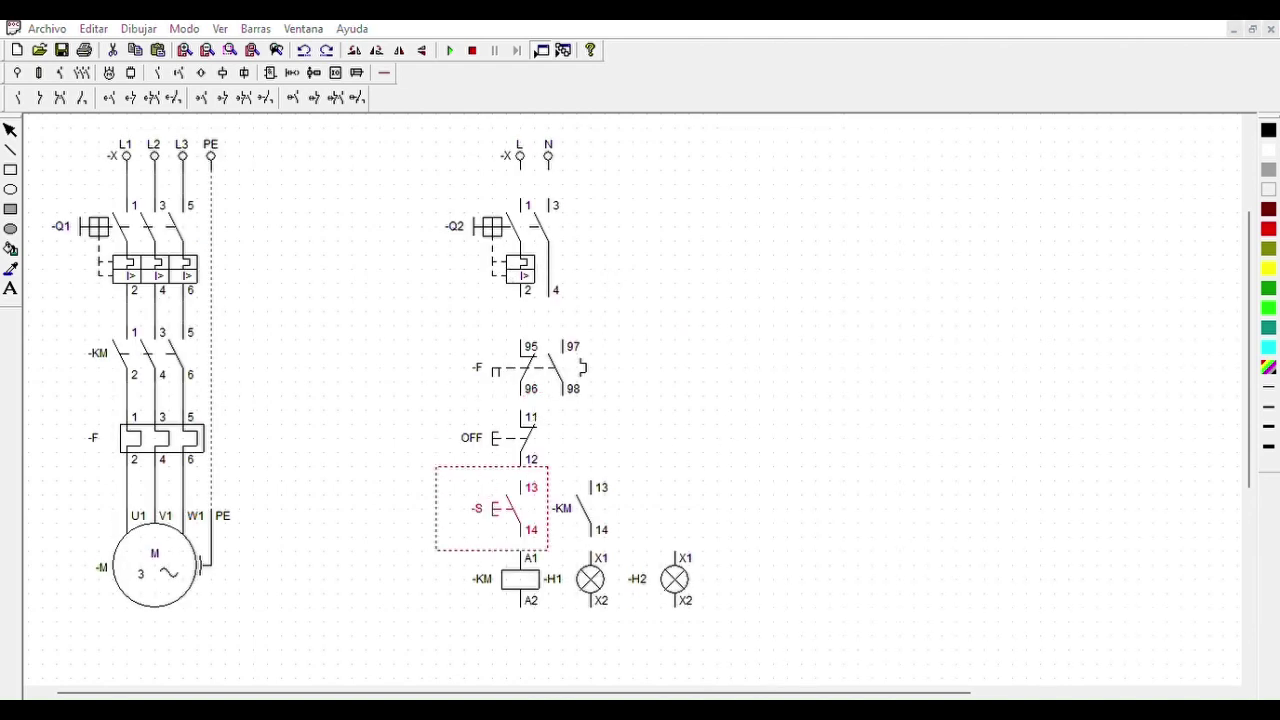
pyautogui.click(737, 423)
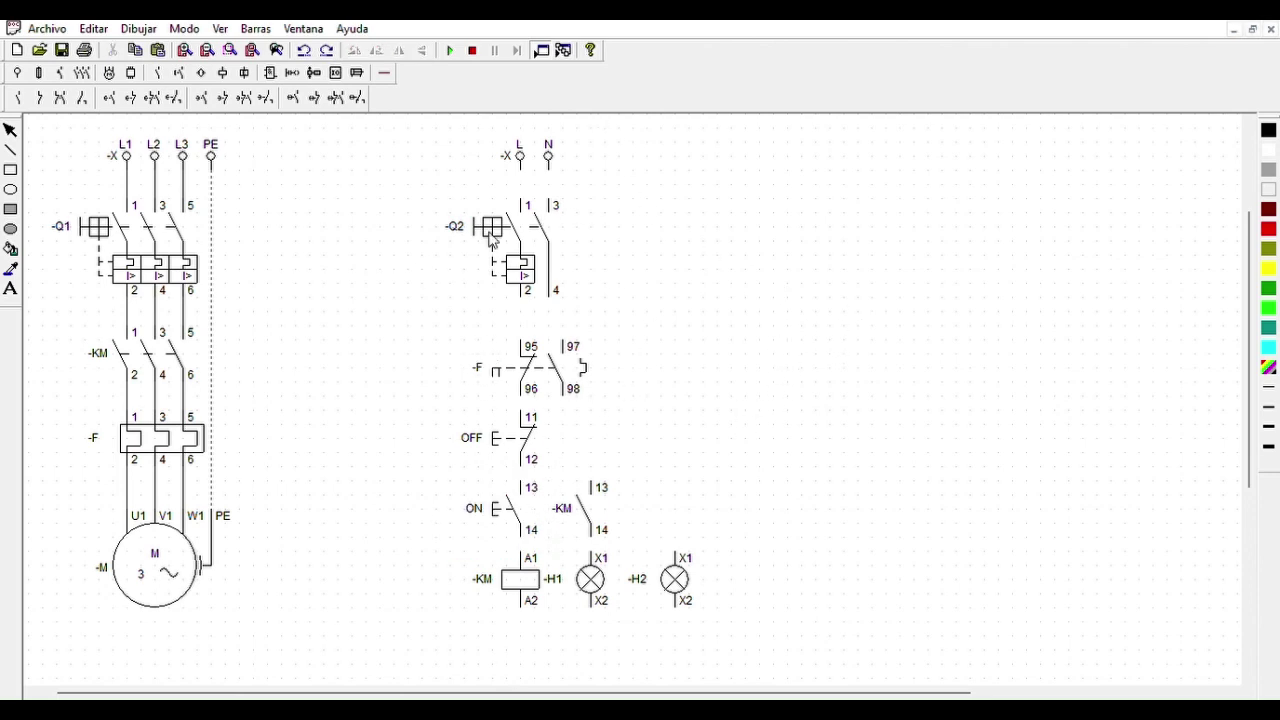
# Step: Wire the blue neutral conductor from breaker Q2's terminal 4 to X2 of both lamps and A2 of coil KM
pyautogui.click(385, 72)
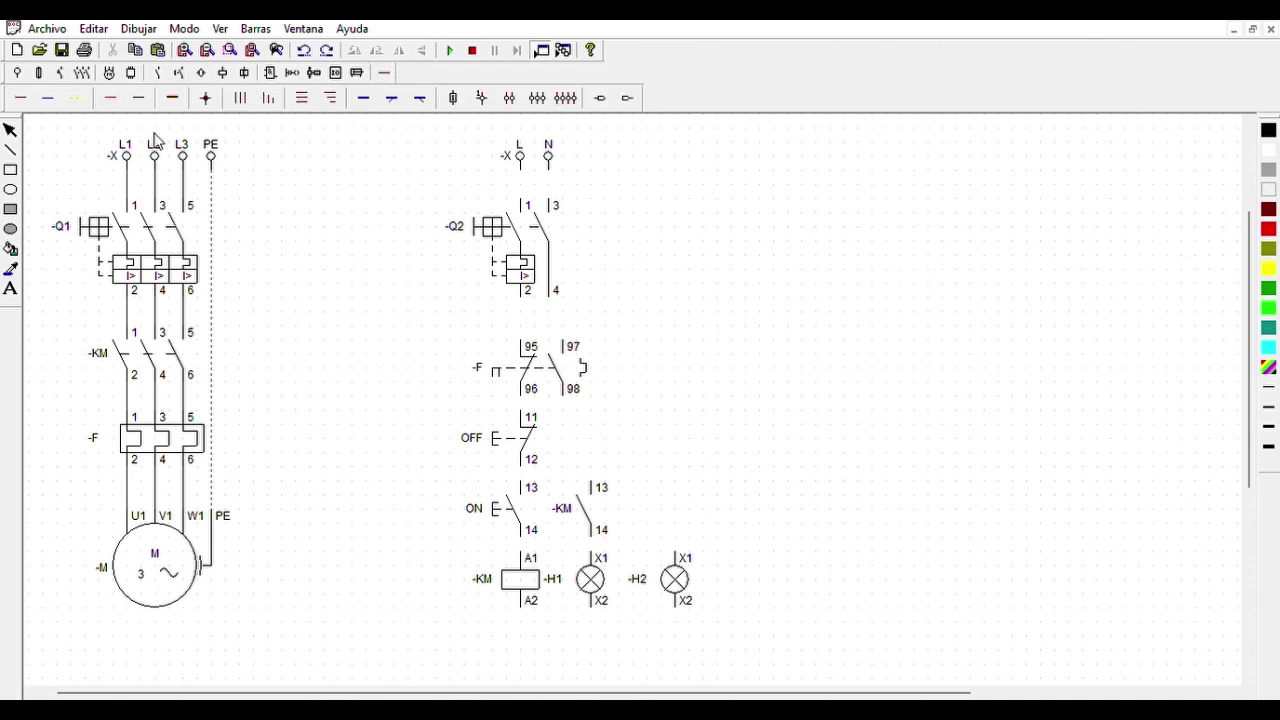
pyautogui.click(48, 96)
pyautogui.moveTo(538, 607)
pyautogui.mouseDown()
pyautogui.moveTo(754, 605)
pyautogui.moveTo(740, 326)
pyautogui.mouseUp()
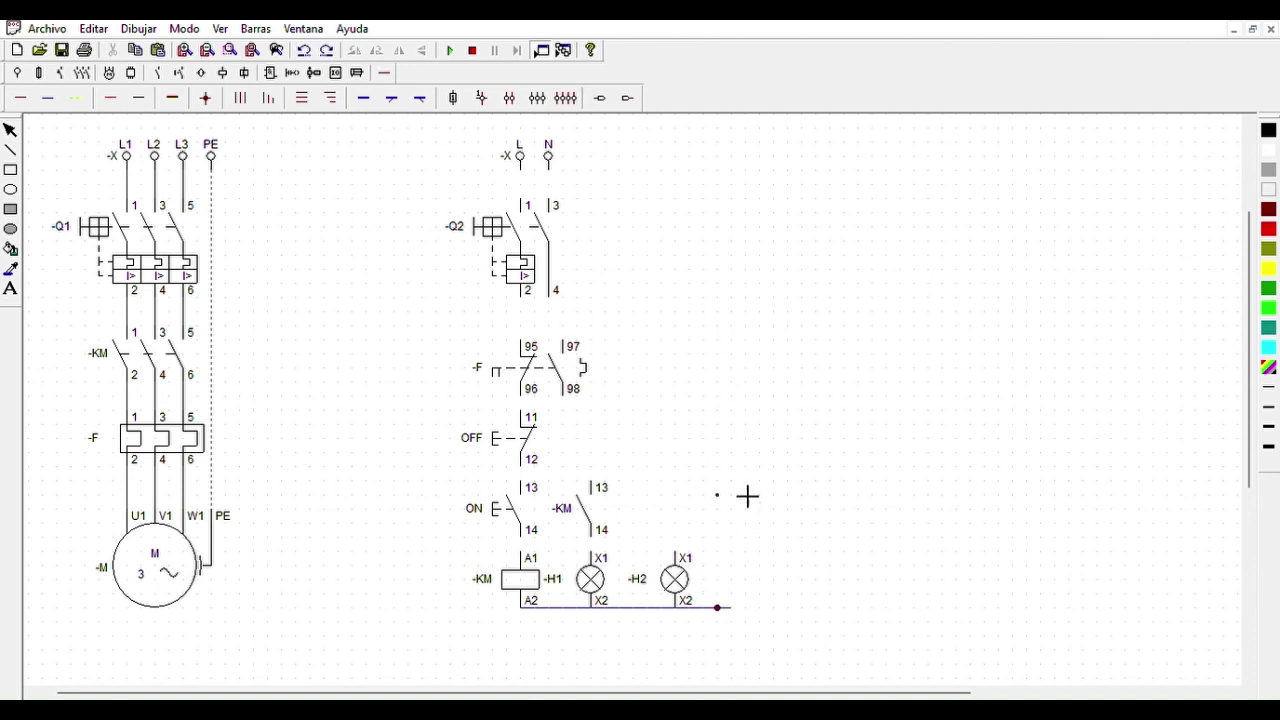
pyautogui.click(304, 49)
pyautogui.click(304, 49)
pyautogui.moveTo(749, 607); pyautogui.dragTo(752, 297)
pyautogui.moveTo(550, 297); pyautogui.dragTo(754, 293)
pyautogui.press('Escape')
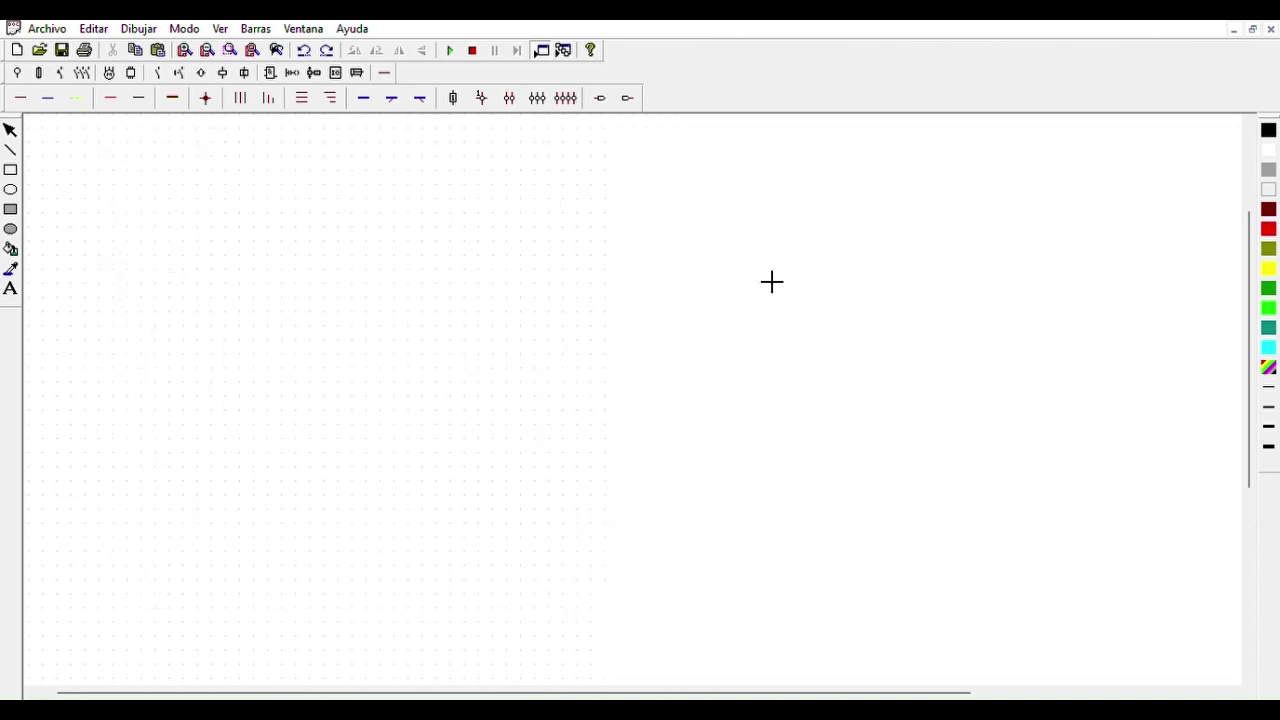
# Step: Connect supply terminals L and N to terminals 1 and 3 of breaker Q2
pyautogui.click(20, 97)
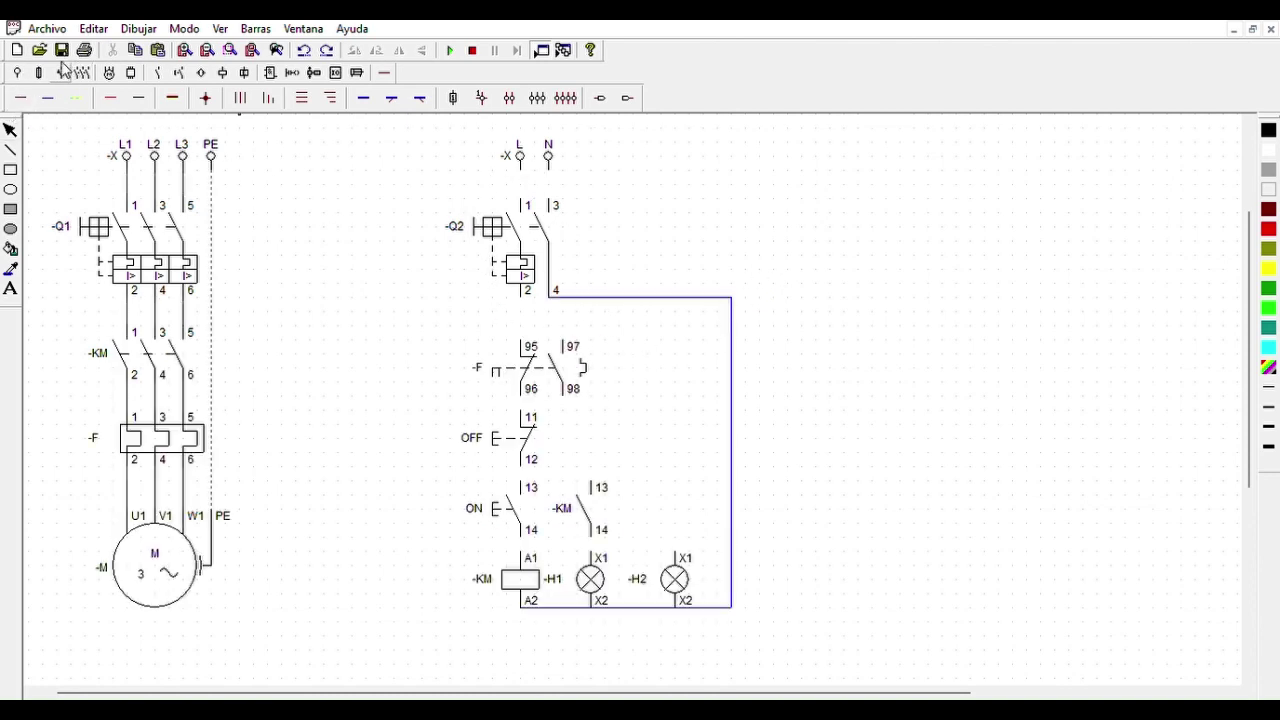
pyautogui.click(571, 197)
pyautogui.press('Escape')
pyautogui.click(20, 97)
pyautogui.click(538, 208)
# Step: Wire breaker Q2's terminal 2 to overload contacts 95 and 97, and contact 98 to X1 of lamp H2
pyautogui.click(540, 338)
pyautogui.moveTo(542, 340); pyautogui.dragTo(586, 339)
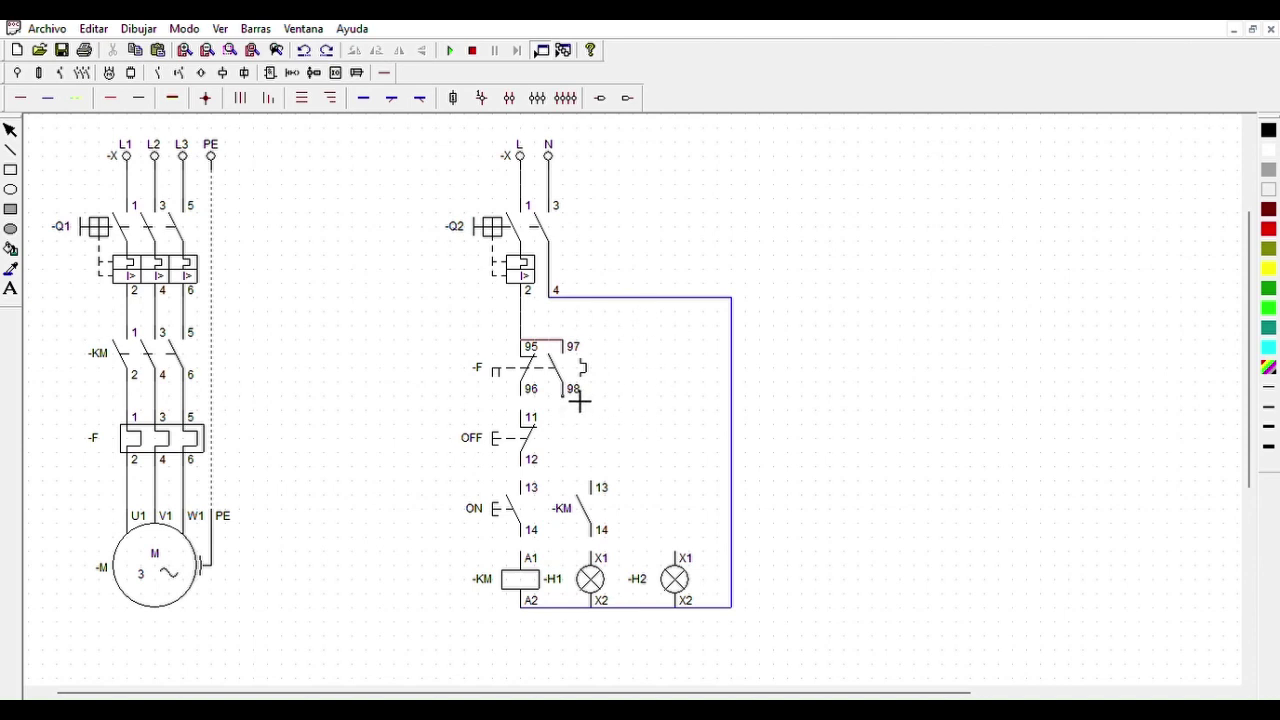
pyautogui.moveTo(579, 396); pyautogui.dragTo(709, 523)
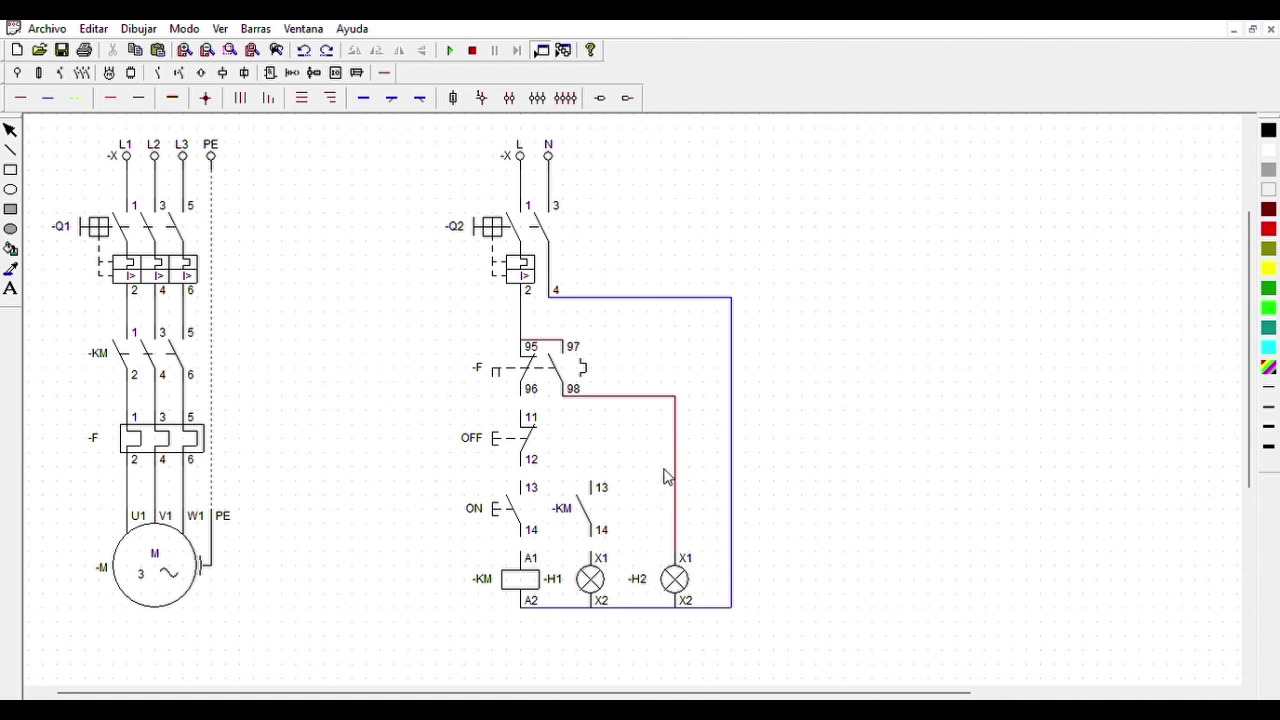
# Step: Wire the KM contact 13-14 in parallel with the ON pushbutton and connect its terminal 14 to X1 of lamp H1
pyautogui.click(22, 82)
pyautogui.moveTo(540, 538); pyautogui.dragTo(605, 537)
pyautogui.moveTo(534, 481); pyautogui.dragTo(591, 481)
pyautogui.moveTo(610, 539); pyautogui.dragTo(610, 552)
pyautogui.rightClick(652, 537)
# Step: Start the simulation, close breakers Q1 and Q2, and start the motor with the ON pushbutton
pyautogui.click(451, 47)
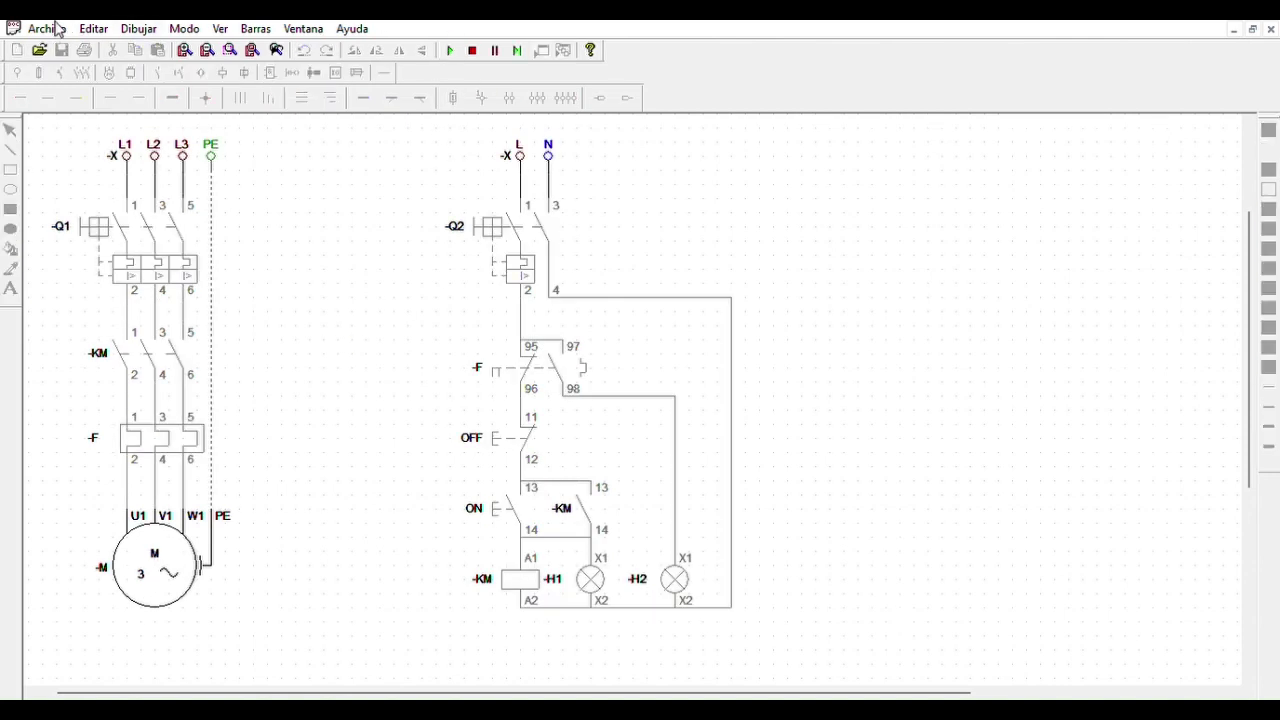
pyautogui.click(145, 212)
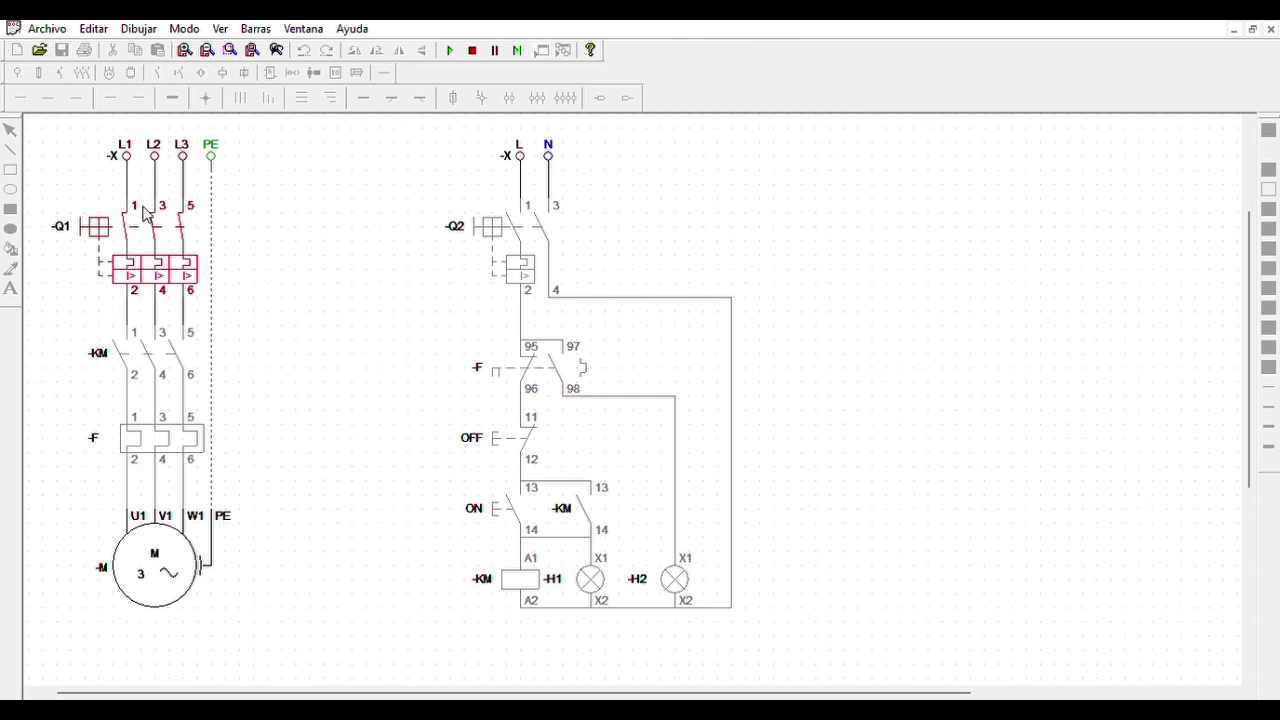
pyautogui.click(522, 210)
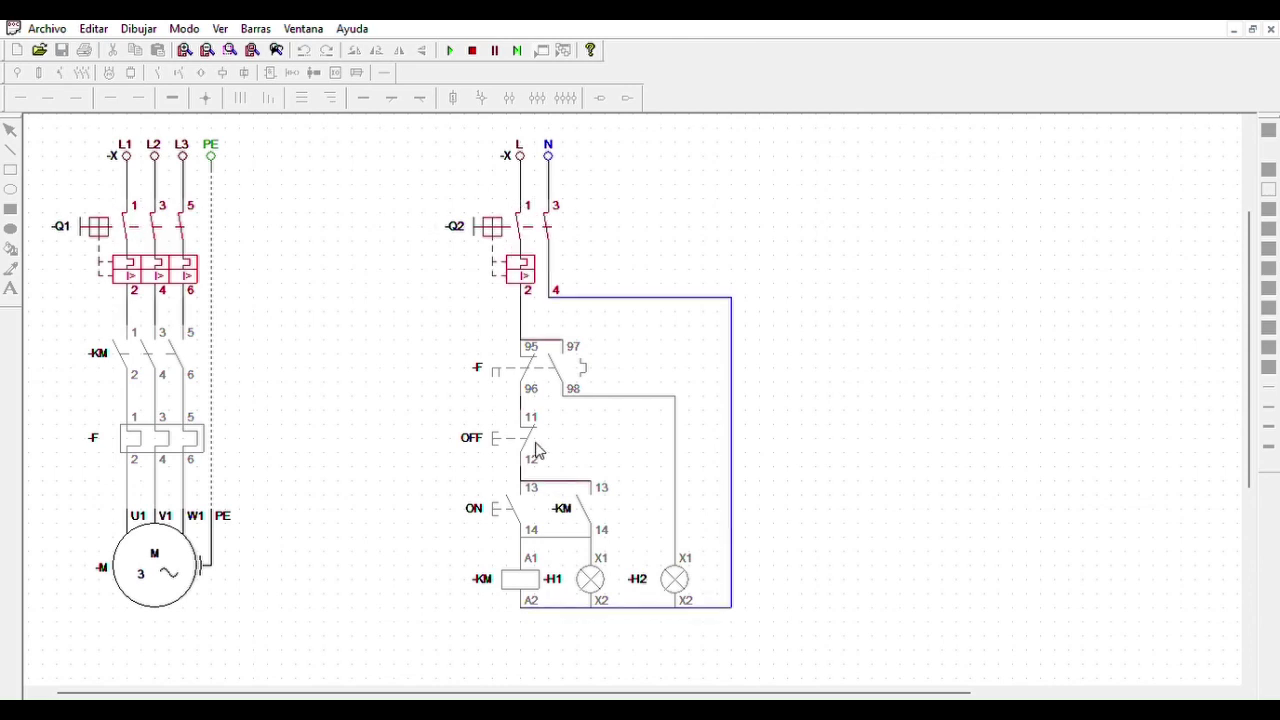
pyautogui.click(514, 493)
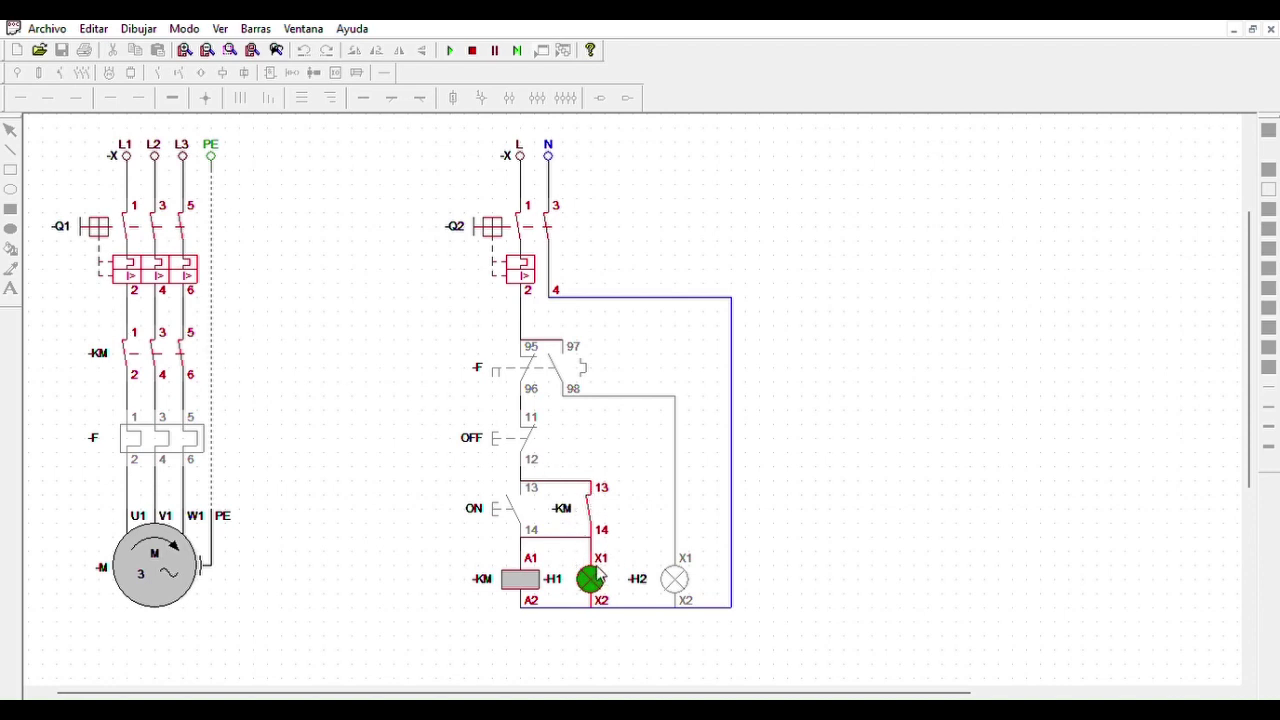
# Step: Stop the simulated motor with the OFF pushbutton, release it, and restart the motor with ON
pyautogui.click(532, 423)
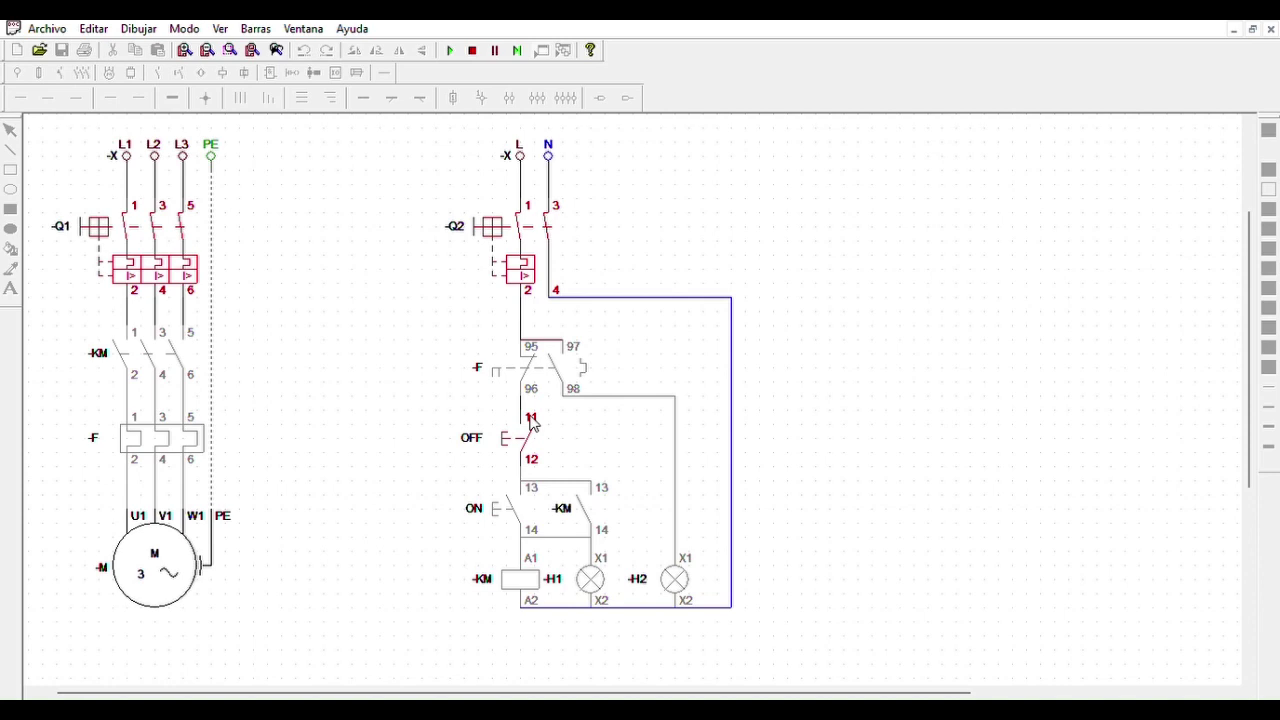
pyautogui.click(532, 423)
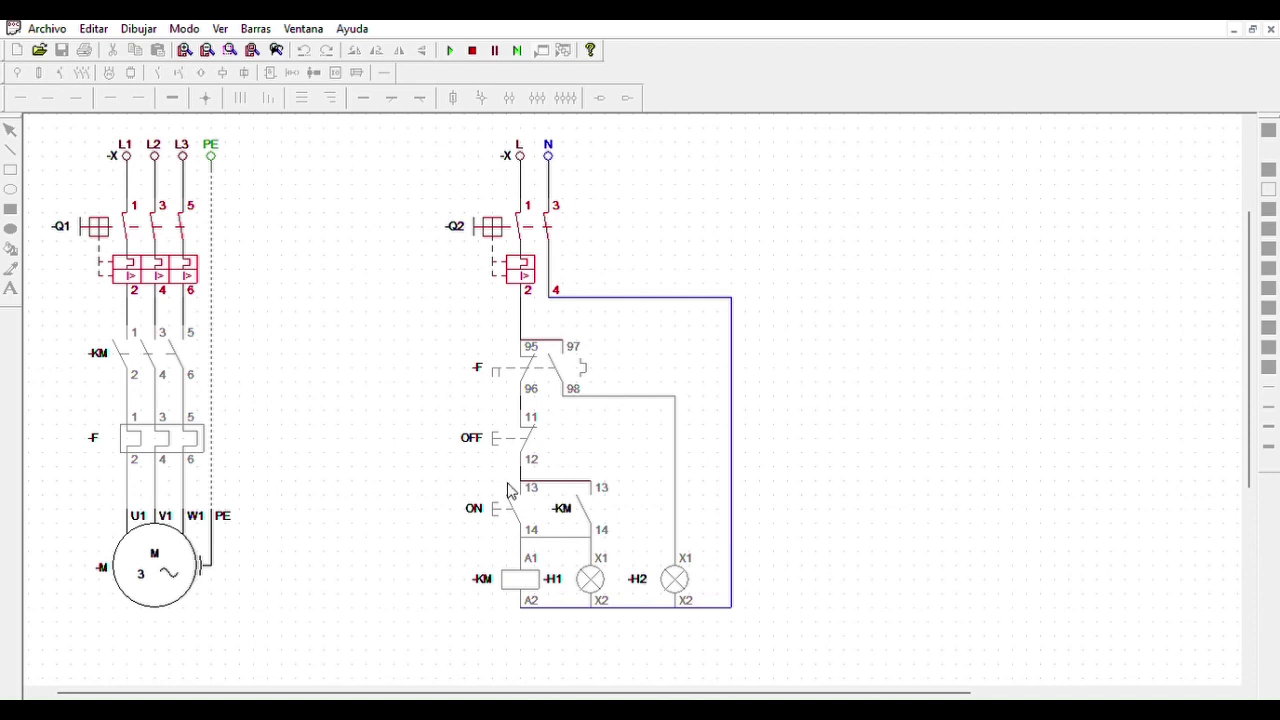
pyautogui.click(508, 490)
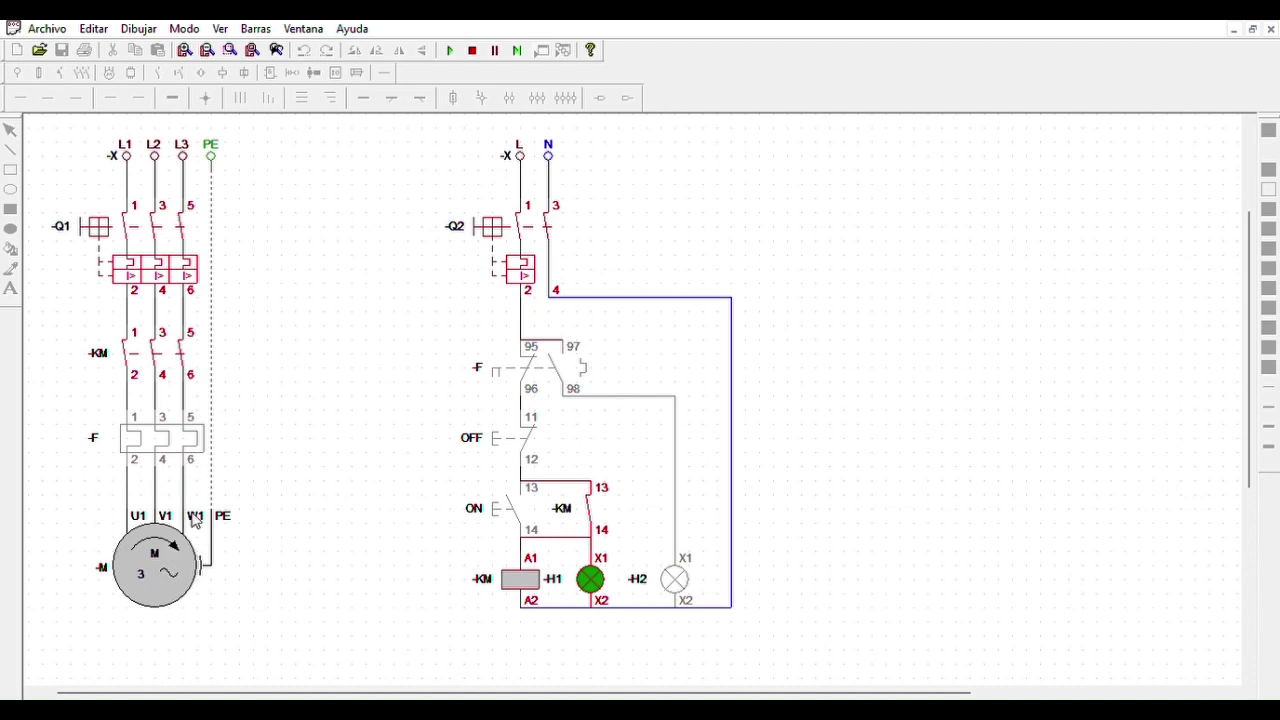
# Step: Trip and reset the thermal overload relay F, restart the motor with ON, and end the simulation
pyautogui.click(185, 428)
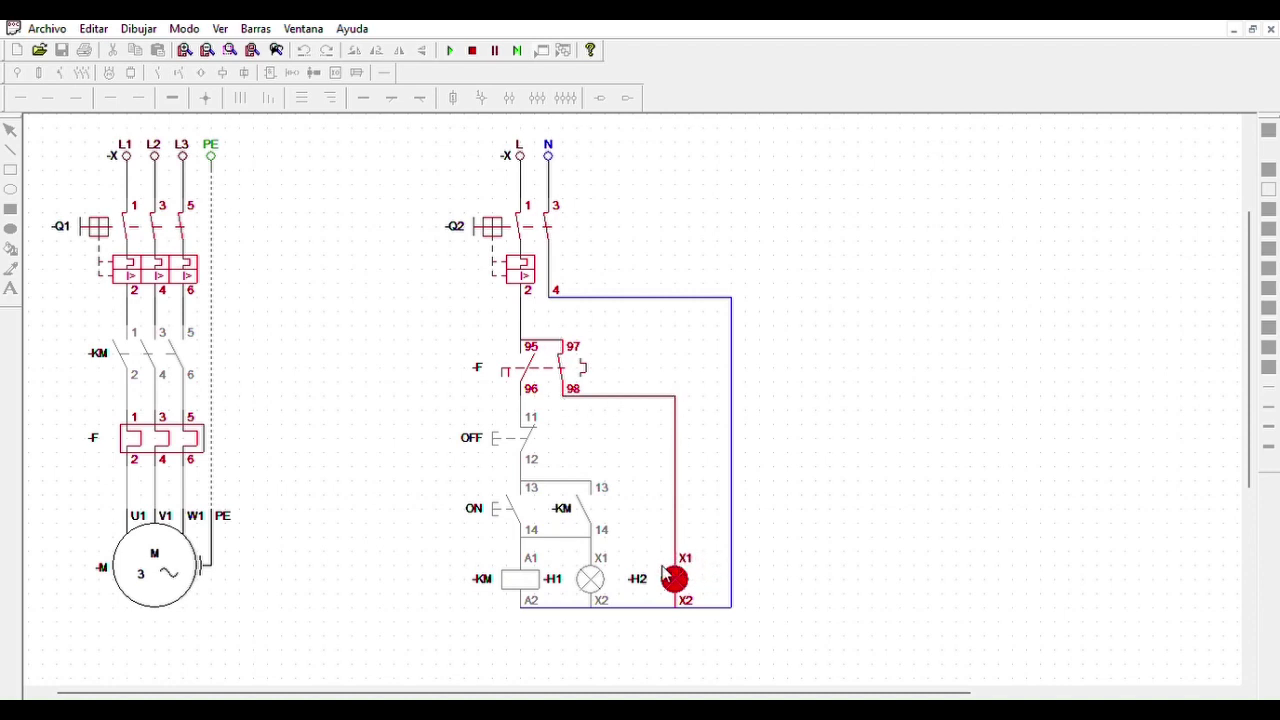
pyautogui.click(166, 428)
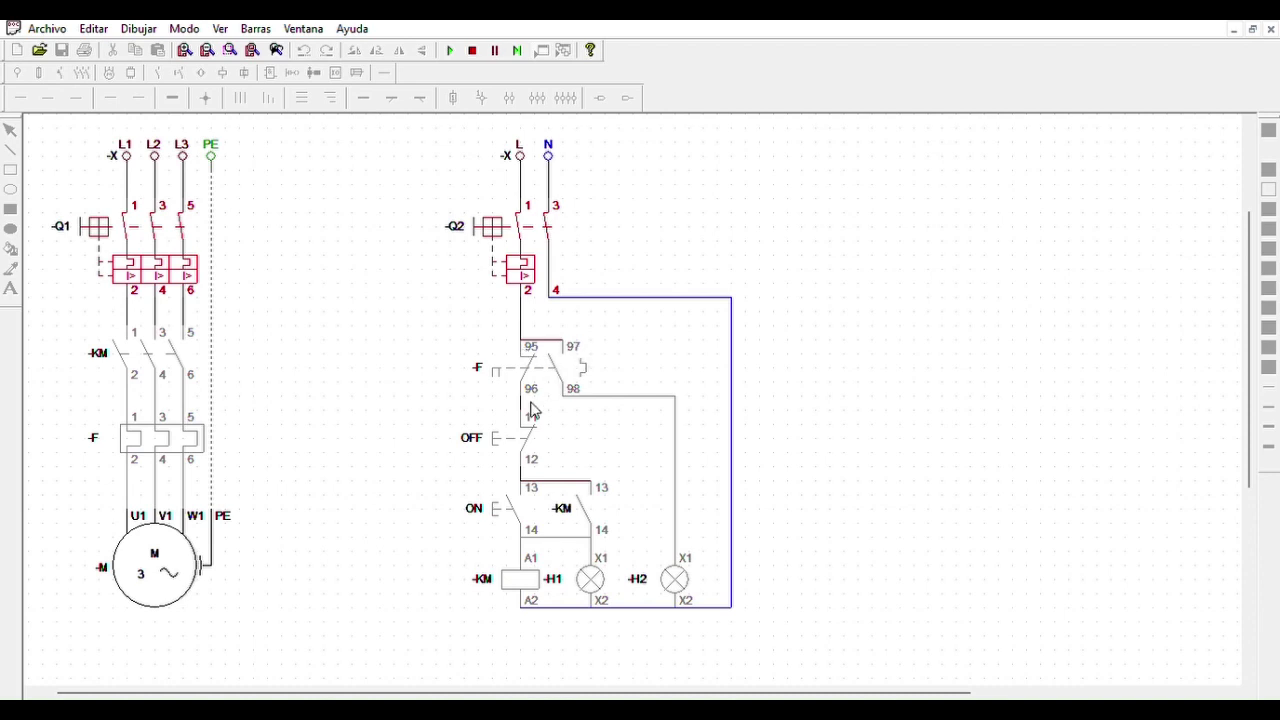
pyautogui.click(511, 492)
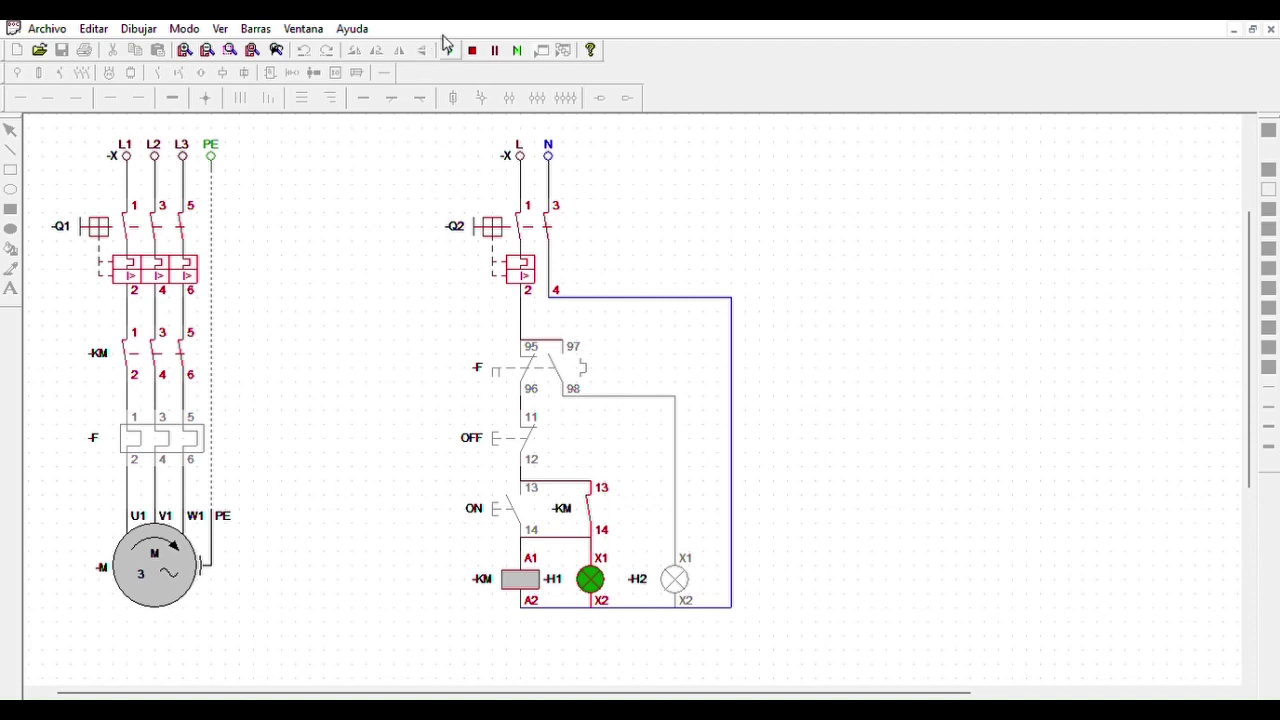
pyautogui.click(473, 50)
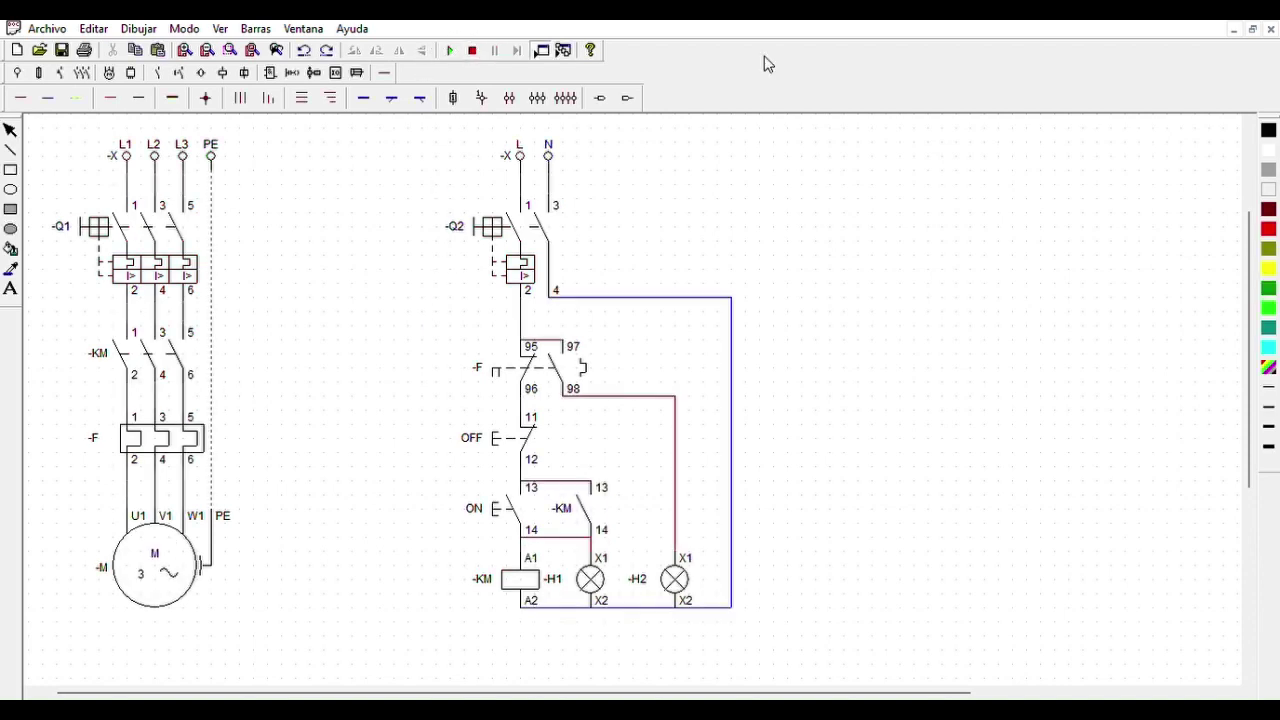